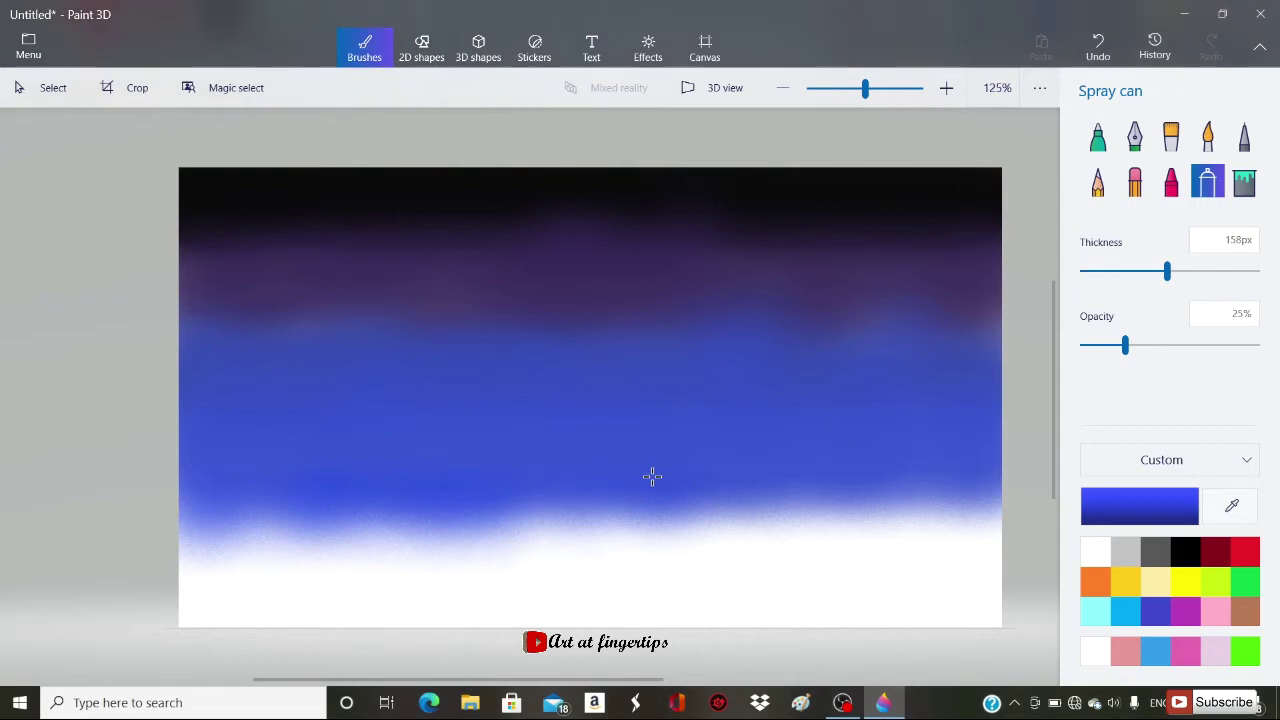
# - Spray the white lower area pink and blend its upper edge into the blue with a sampled pink-purple at 11% opacity
pyautogui.moveTo(477, 556)
pyautogui.mouseDown()
pyautogui.moveTo(517, 531)
pyautogui.moveTo(606, 528)
pyautogui.moveTo(651, 552)
pyautogui.moveTo(206, 597)
pyautogui.moveTo(117, 589)
pyautogui.moveTo(230, 578)
pyautogui.mouseUp()
pyautogui.moveTo(397, 546)
pyautogui.mouseDown()
pyautogui.moveTo(920, 531)
pyautogui.moveTo(926, 615)
pyautogui.mouseUp()
pyautogui.click(1232, 505)
pyautogui.click(829, 469)
pyautogui.moveTo(891, 499); pyautogui.dragTo(968, 500)
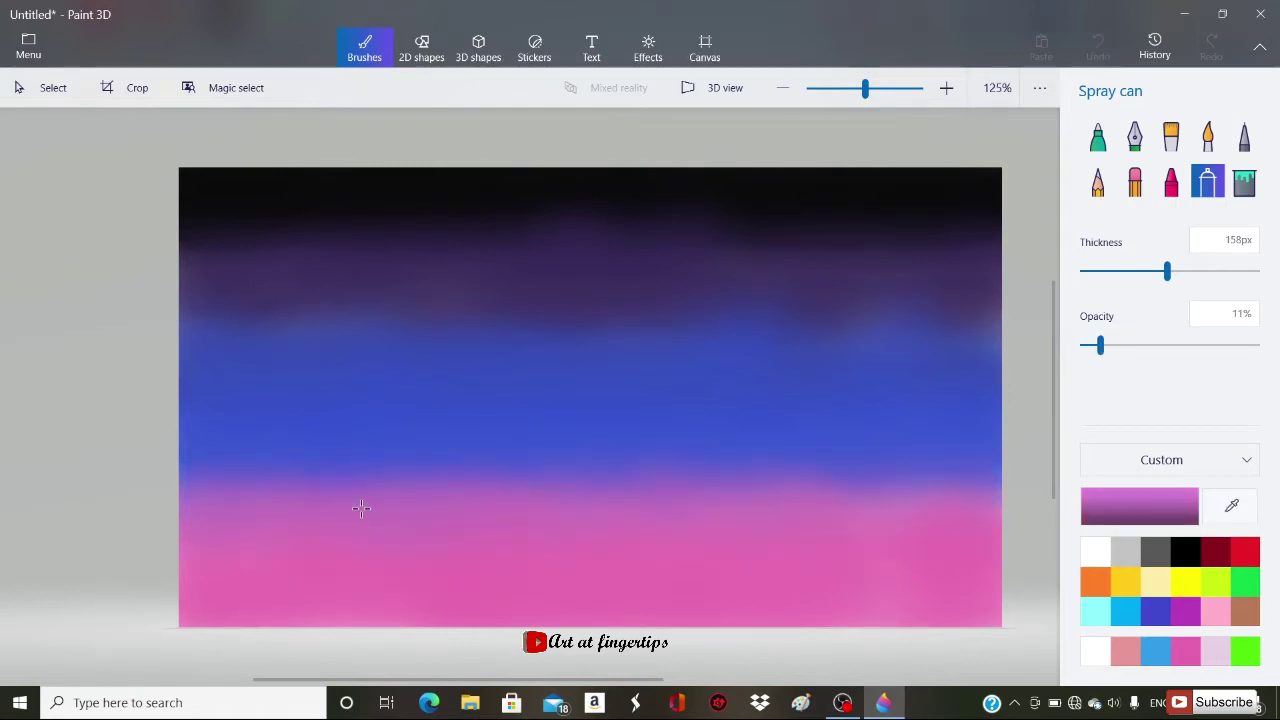
# - Soften the border between the blue and pink bands by spraying a purple sampled from it along its full width
pyautogui.click(1232, 505)
pyautogui.click(768, 472)
pyautogui.moveTo(697, 474); pyautogui.dragTo(56, 486)
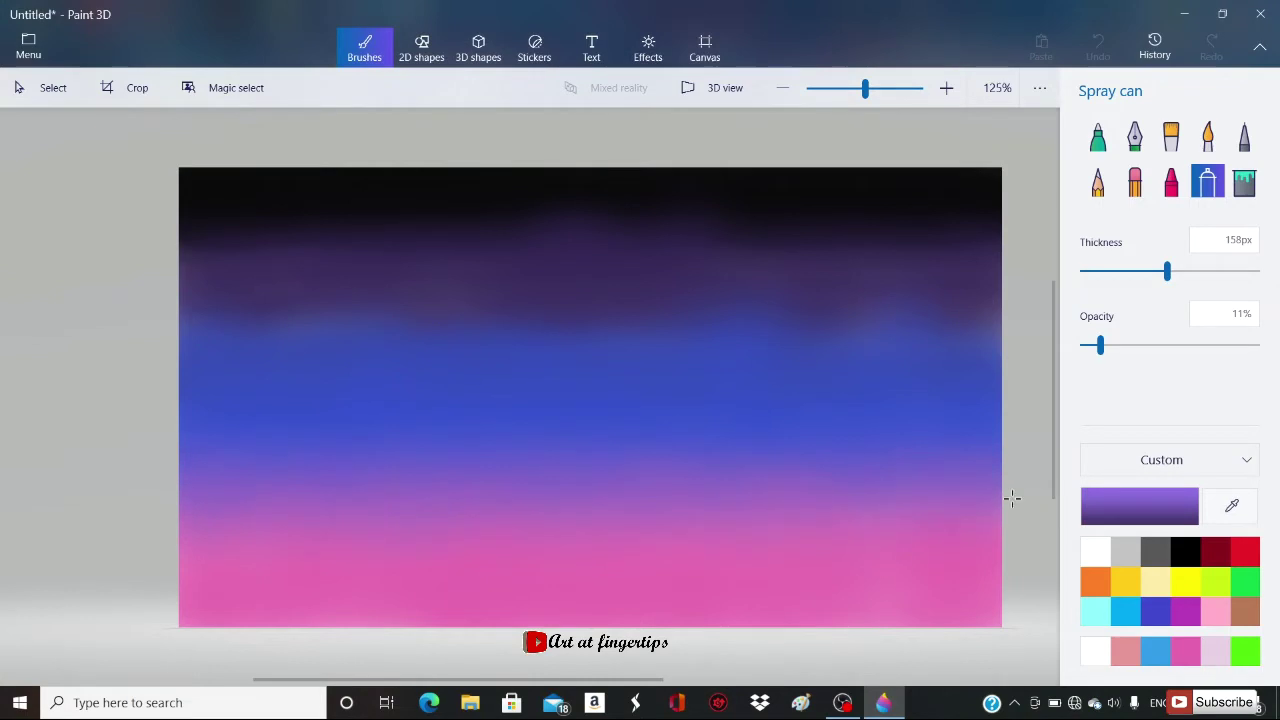
# - Blend the dark purple and blue bands by spraying sampled indigo along their border and sampled dark purple over the upper band
pyautogui.click(1232, 507)
pyautogui.click(834, 323)
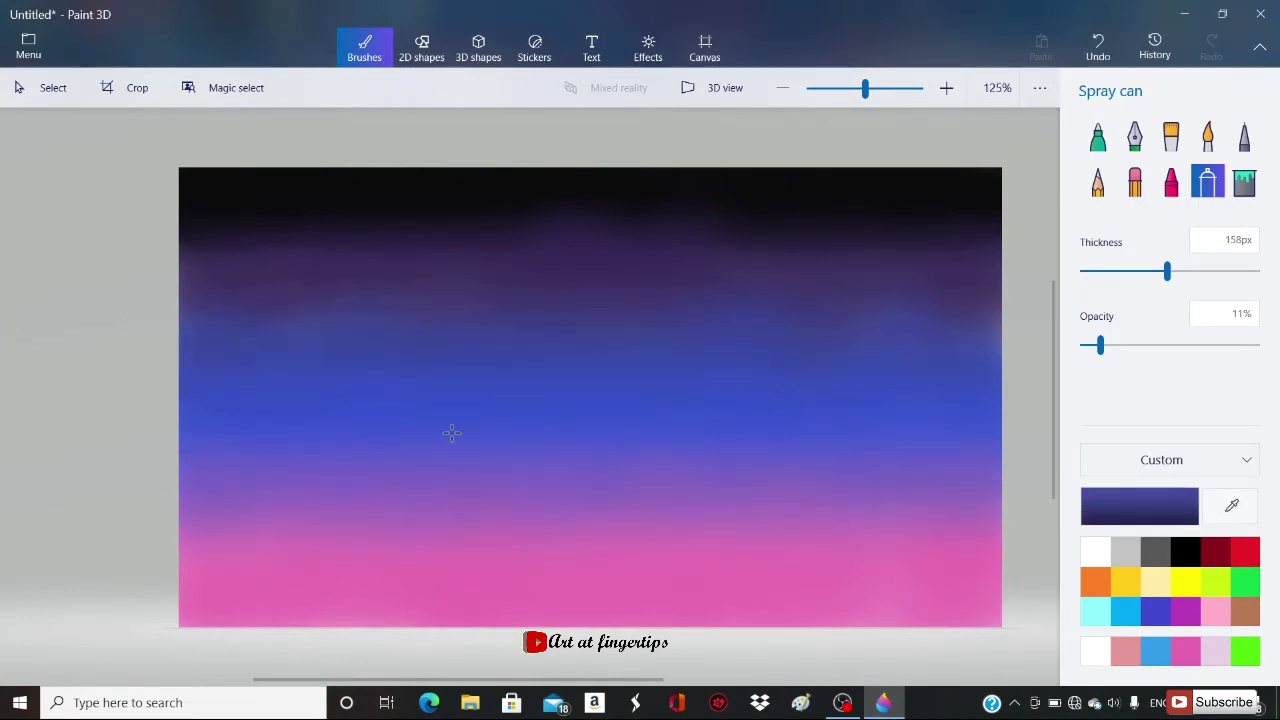
pyautogui.click(1232, 505)
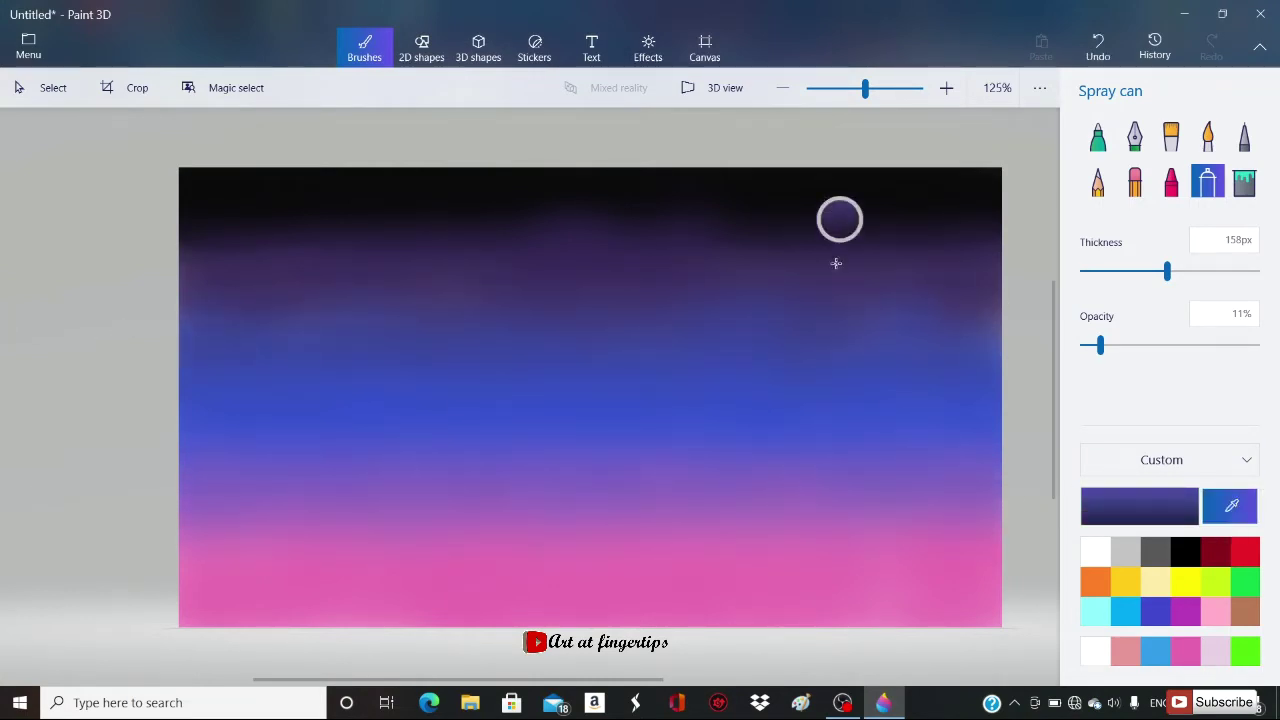
pyautogui.click(837, 220)
pyautogui.moveTo(556, 291)
pyautogui.mouseDown()
pyautogui.moveTo(248, 225)
pyautogui.moveTo(836, 234)
pyautogui.mouseUp()
# - Spray a sampled near-black purple across the upper edge of the sky to even out the black band
pyautogui.click(1232, 506)
pyautogui.click(784, 210)
pyautogui.moveTo(740, 203); pyautogui.dragTo(266, 198)
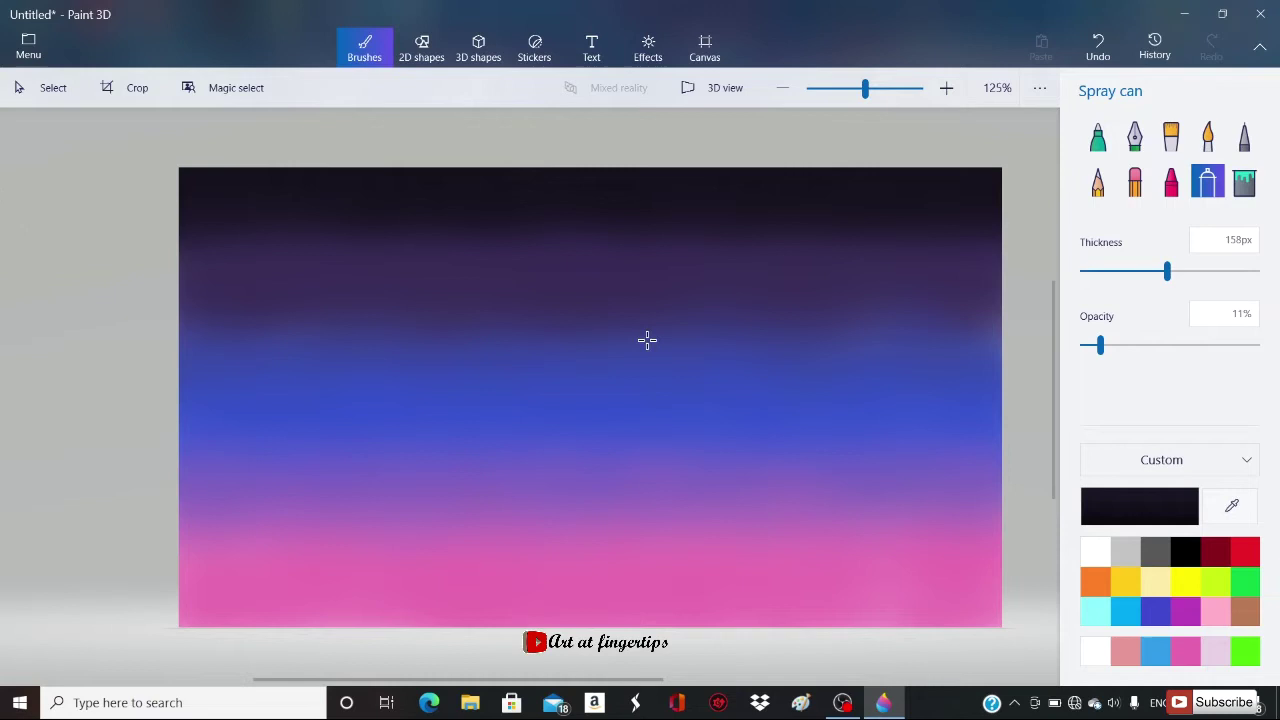
# - Smooth both edges of the purple band by spraying sampled indigo toward the blue and sampled dark purple toward the black
pyautogui.click(1231, 506)
pyautogui.click(360, 322)
pyautogui.click(1232, 505)
pyautogui.click(561, 256)
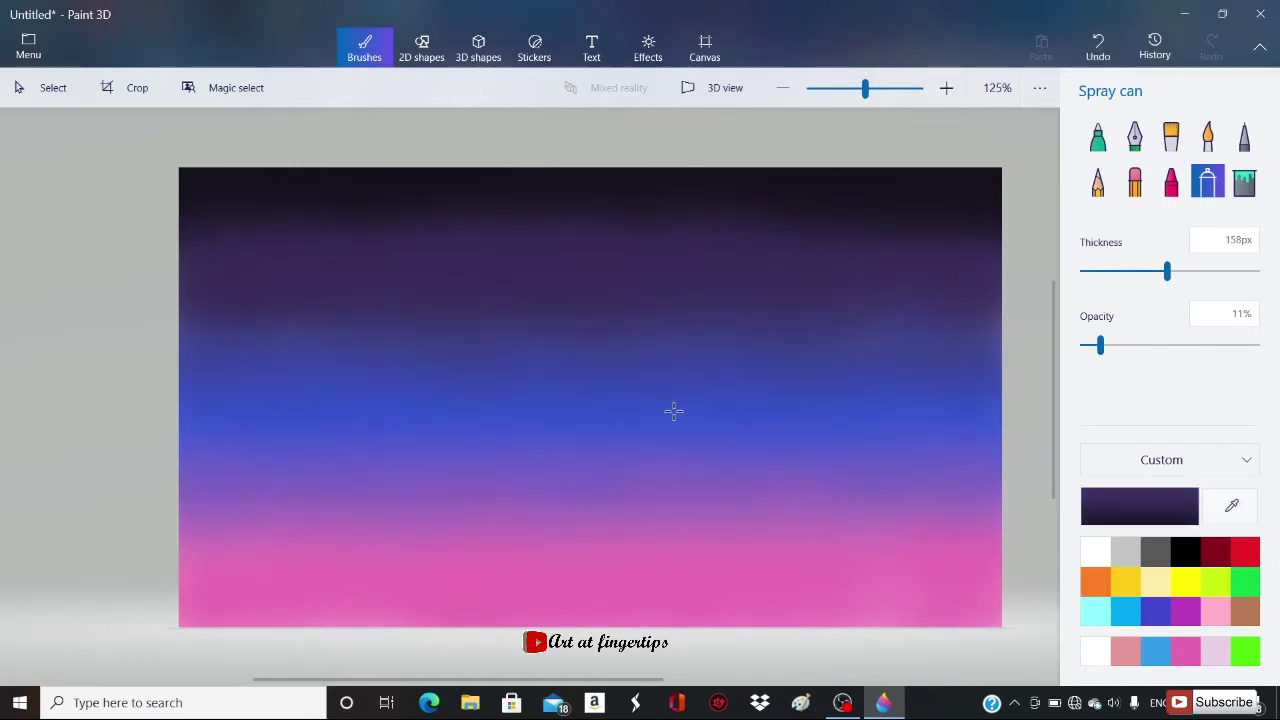
# - Raise the spray opacity to 21% and blend the purple band into the blue with sampled dark purple and indigo
pyautogui.scroll(-3, 568, 497)
pyautogui.click(1232, 506)
pyautogui.click(560, 352)
pyautogui.moveTo(1100, 345); pyautogui.dragTo(1118, 345)
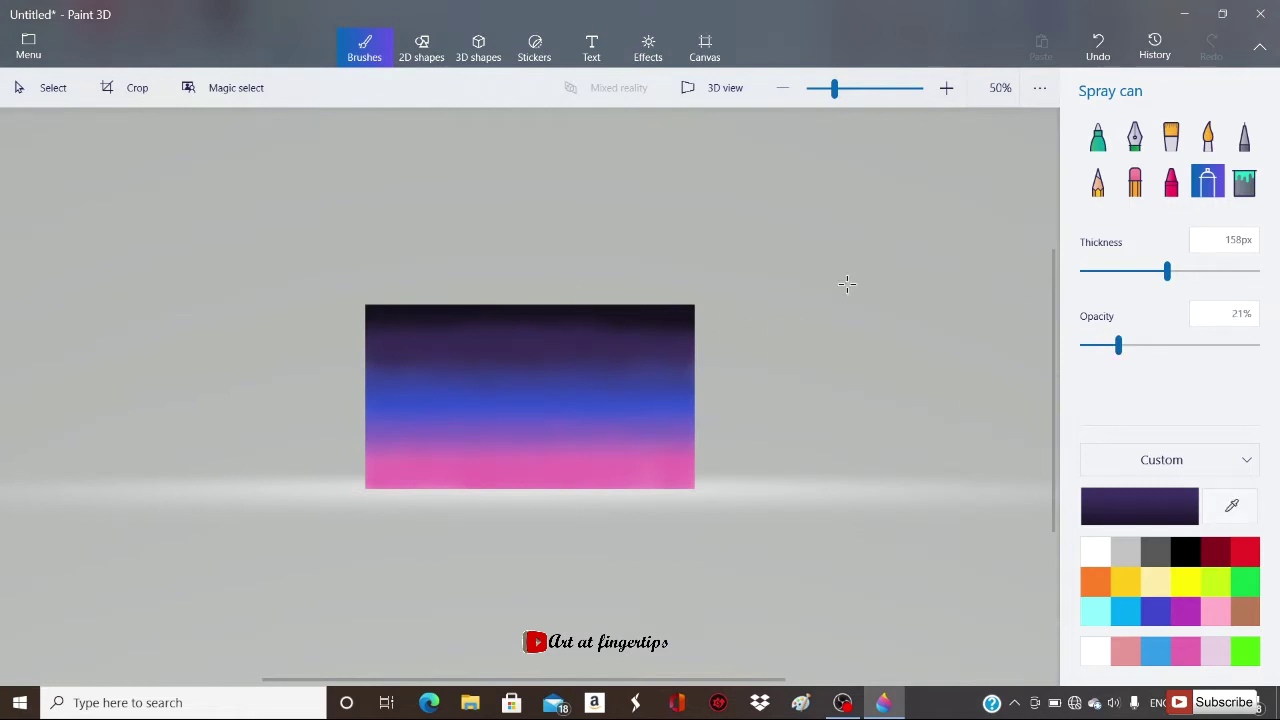
pyautogui.scroll(1, 846, 284)
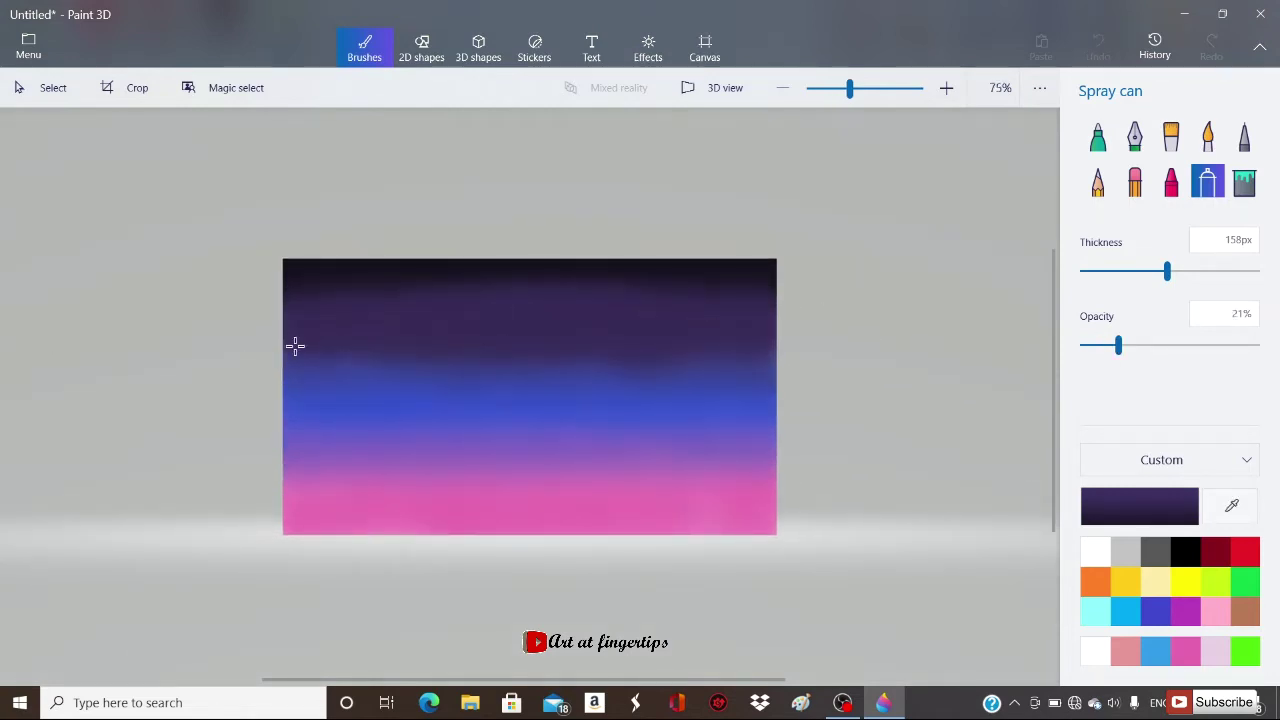
pyautogui.click(1236, 508)
pyautogui.click(608, 354)
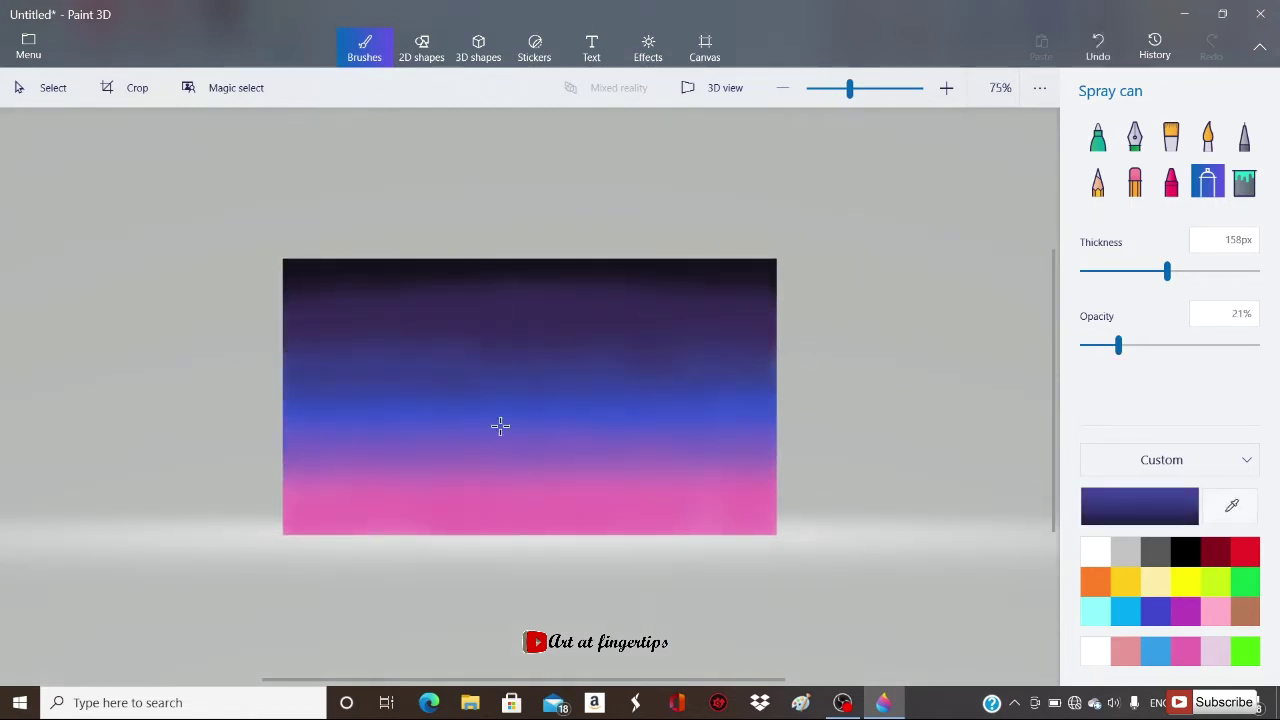
# - Set the spray to 14% opacity and 106 px thickness, and refine the purple-to-blue gradient with sampled tones
pyautogui.scroll(-1, 421, 497)
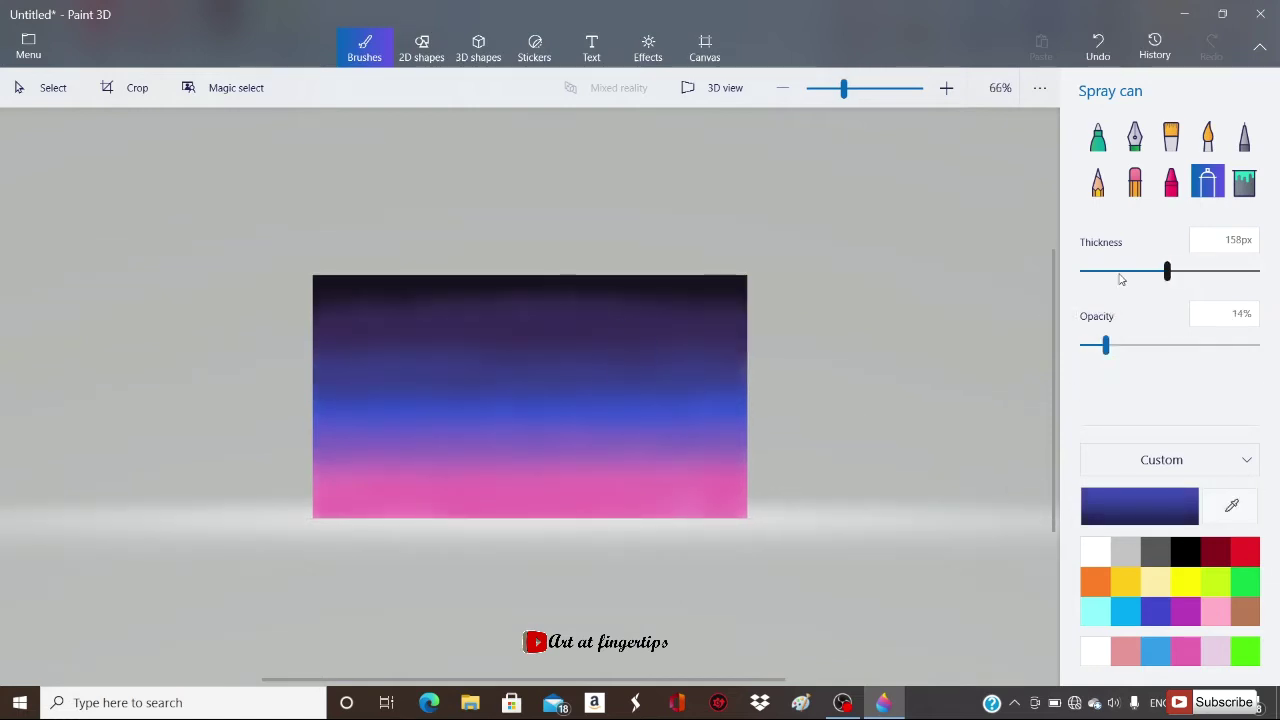
pyautogui.click(1134, 271)
pyautogui.scroll(1, 324, 391)
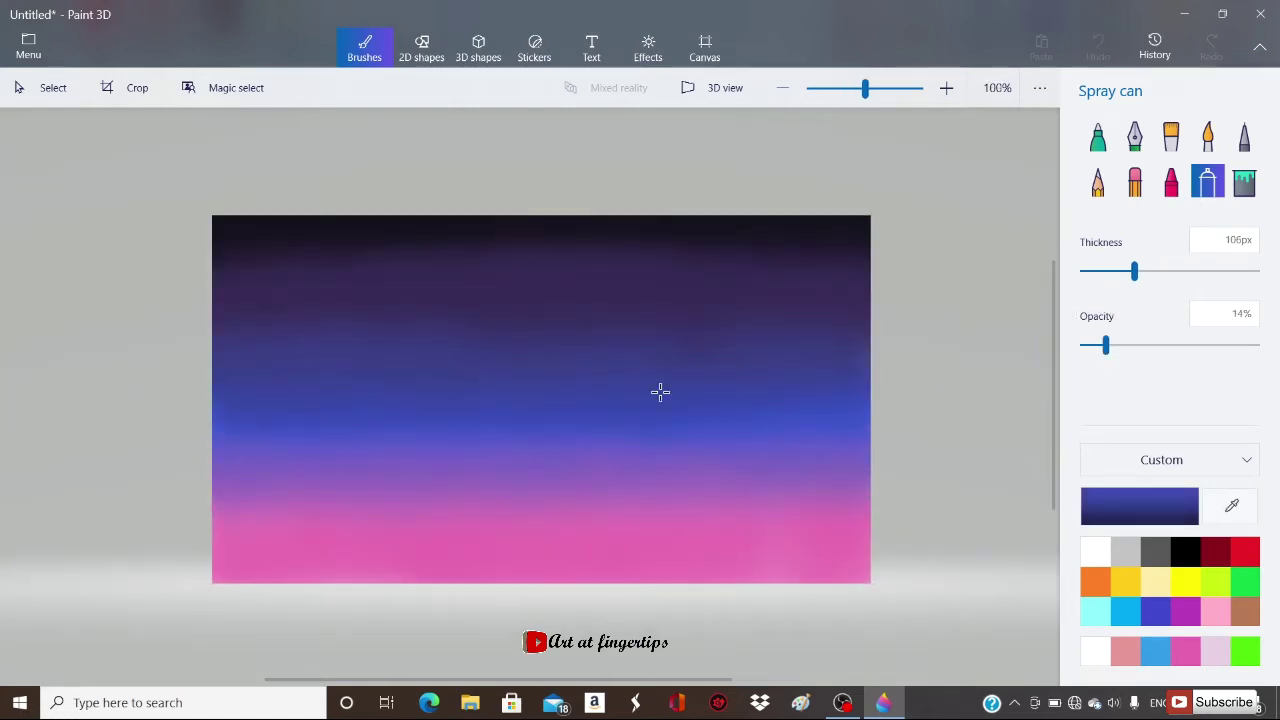
pyautogui.click(1229, 508)
pyautogui.click(568, 268)
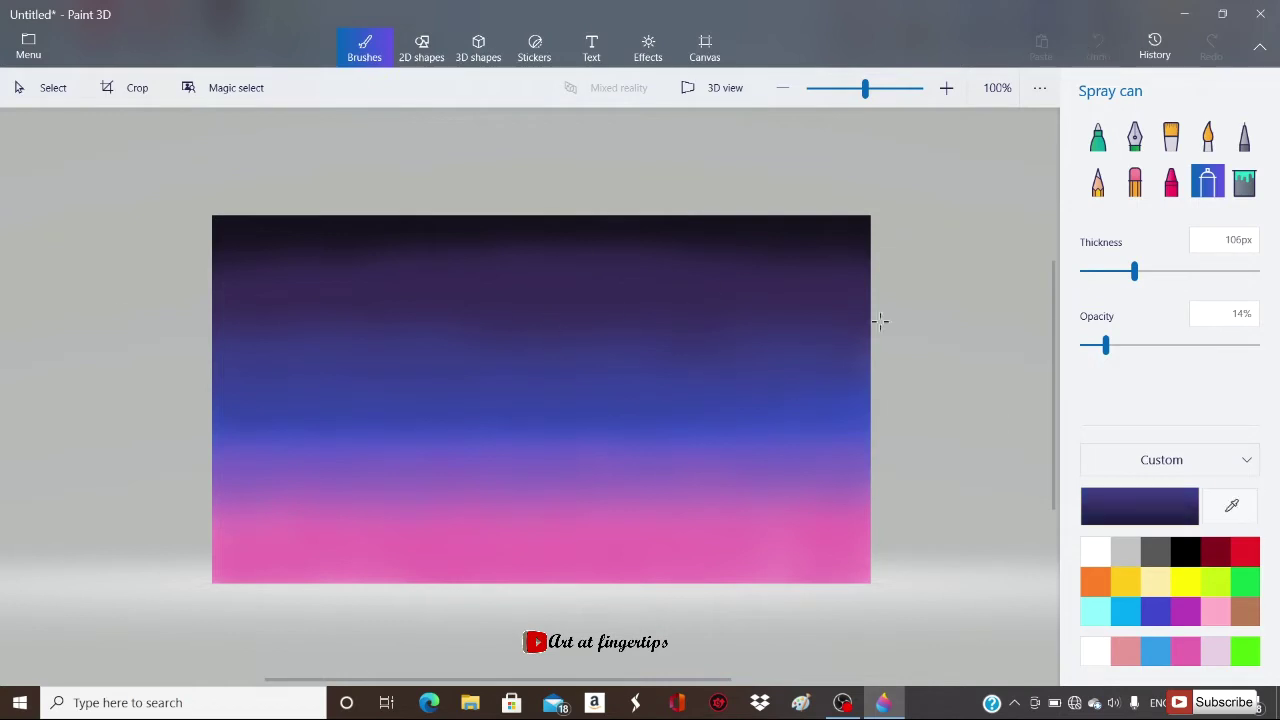
pyautogui.scroll(-1, 768, 387)
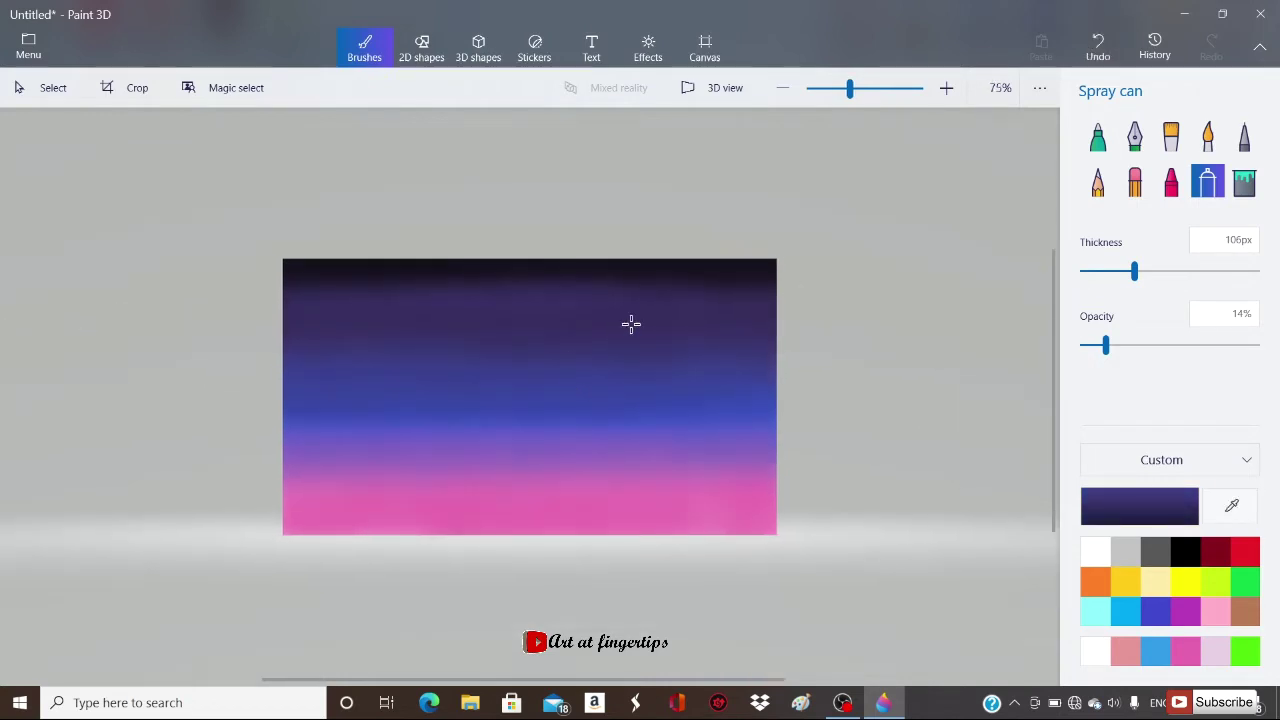
pyautogui.click(421, 47)
pyautogui.moveTo(370, 294); pyautogui.dragTo(520, 443)
pyautogui.click(561, 461)
pyautogui.scroll(2, 458, 459)
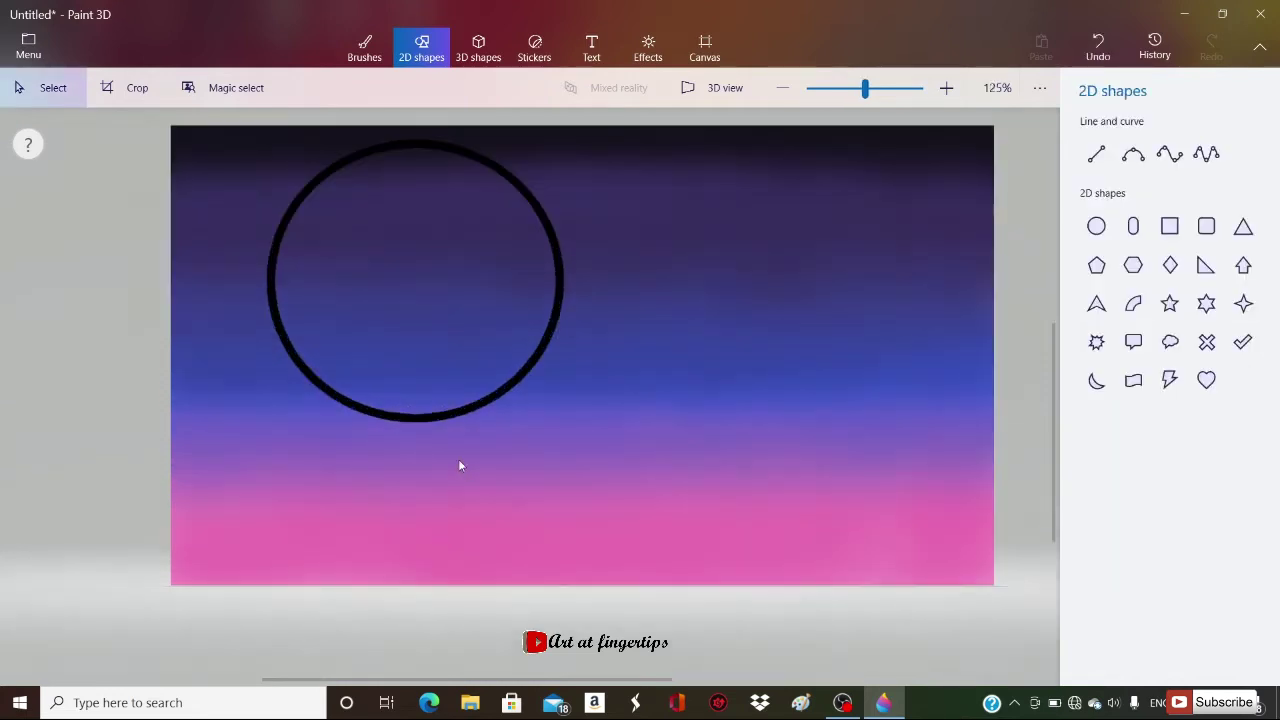
pyautogui.scroll(-1, 460, 465)
pyautogui.hotkey('ctrl', 'z')
# - Draw a large circle in the left half of the sky with solid white fill and outline as the moon
pyautogui.moveTo(335, 213); pyautogui.dragTo(567, 442)
pyautogui.click(1100, 171)
pyautogui.click(994, 210)
pyautogui.click(1099, 249)
pyautogui.click(994, 287)
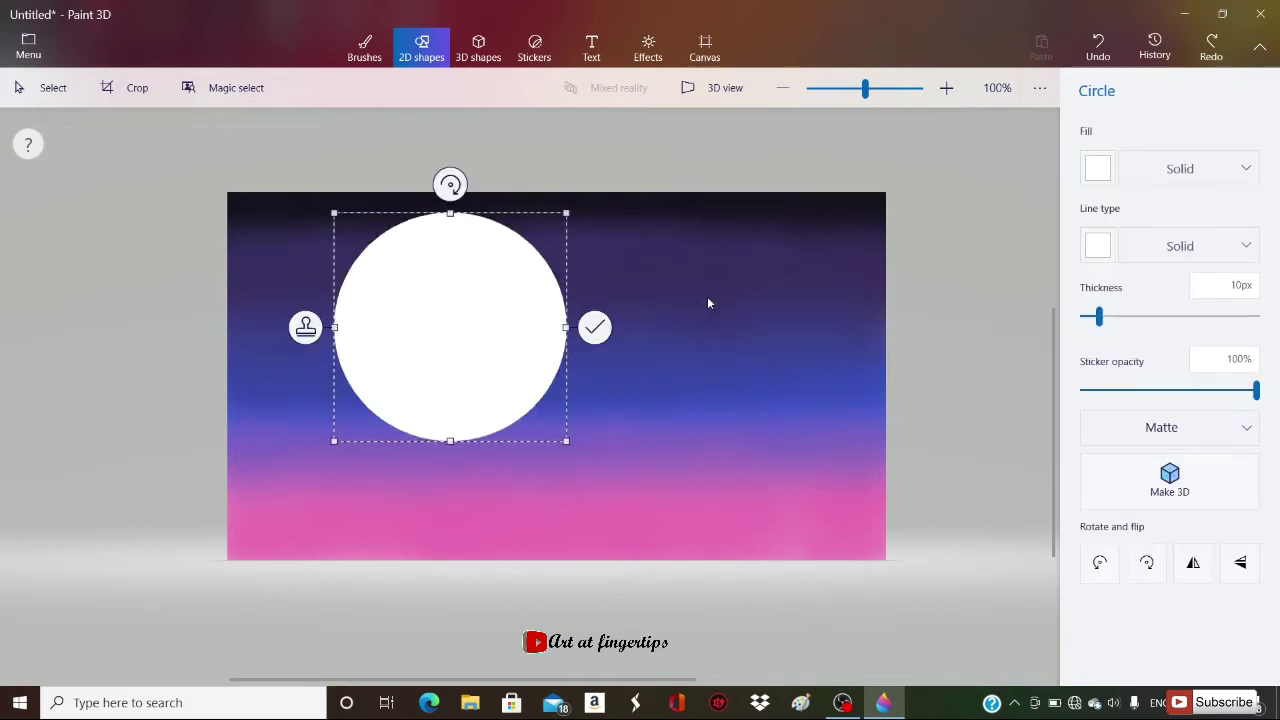
pyautogui.click(707, 296)
# - Spray soft light blue patches inside the white moon at 106 px thickness and 14% opacity
pyautogui.click(364, 47)
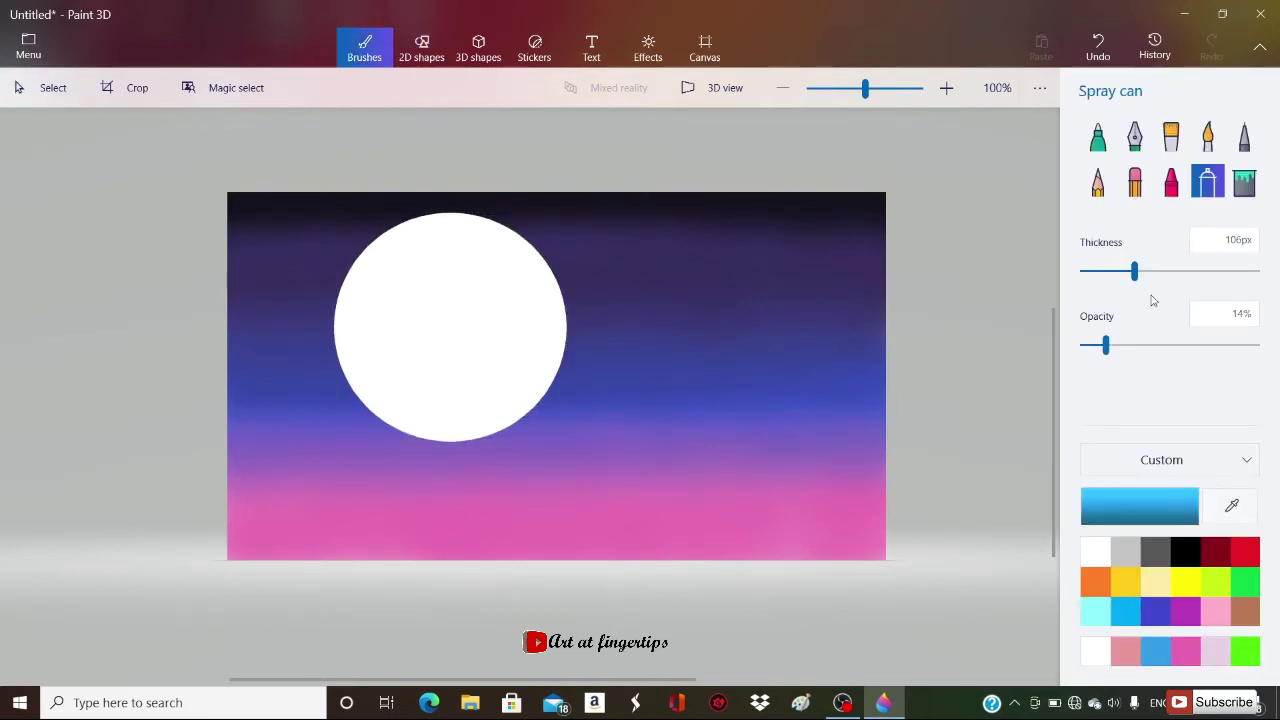
pyautogui.scroll(4, 411, 303)
pyautogui.moveTo(420, 270)
pyautogui.mouseDown()
pyautogui.moveTo(384, 330)
pyautogui.moveTo(450, 292)
pyautogui.moveTo(539, 338)
pyautogui.moveTo(357, 294)
pyautogui.moveTo(442, 437)
pyautogui.moveTo(428, 390)
pyautogui.moveTo(448, 223)
pyautogui.moveTo(630, 342)
pyautogui.moveTo(430, 481)
pyautogui.moveTo(475, 240)
pyautogui.moveTo(357, 293)
pyautogui.moveTo(510, 339)
pyautogui.moveTo(452, 208)
pyautogui.moveTo(557, 380)
pyautogui.mouseUp()
pyautogui.scroll(-4, 557, 380)
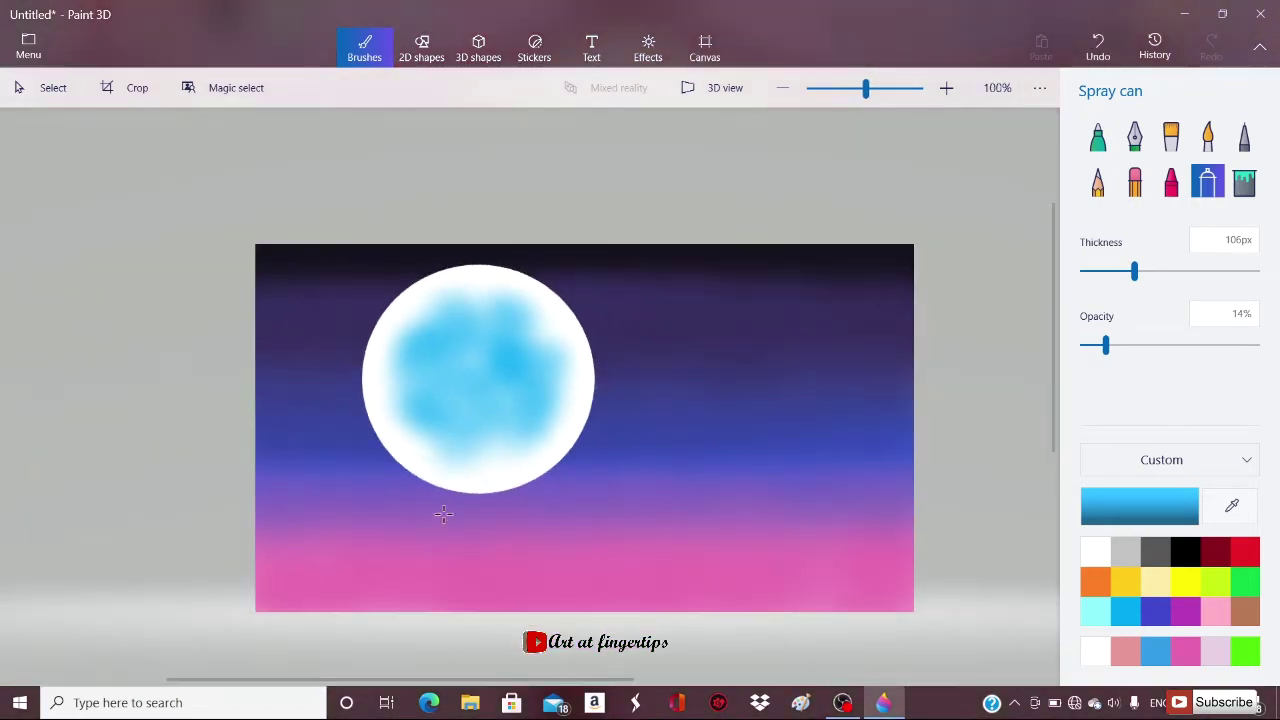
# - Outline a cliff from the canvas's left edge to a tip overlapping the moon with a 5 px black marker, and fill it black
pyautogui.click(1185, 551)
pyautogui.click(1097, 135)
pyautogui.scroll(1, 266, 486)
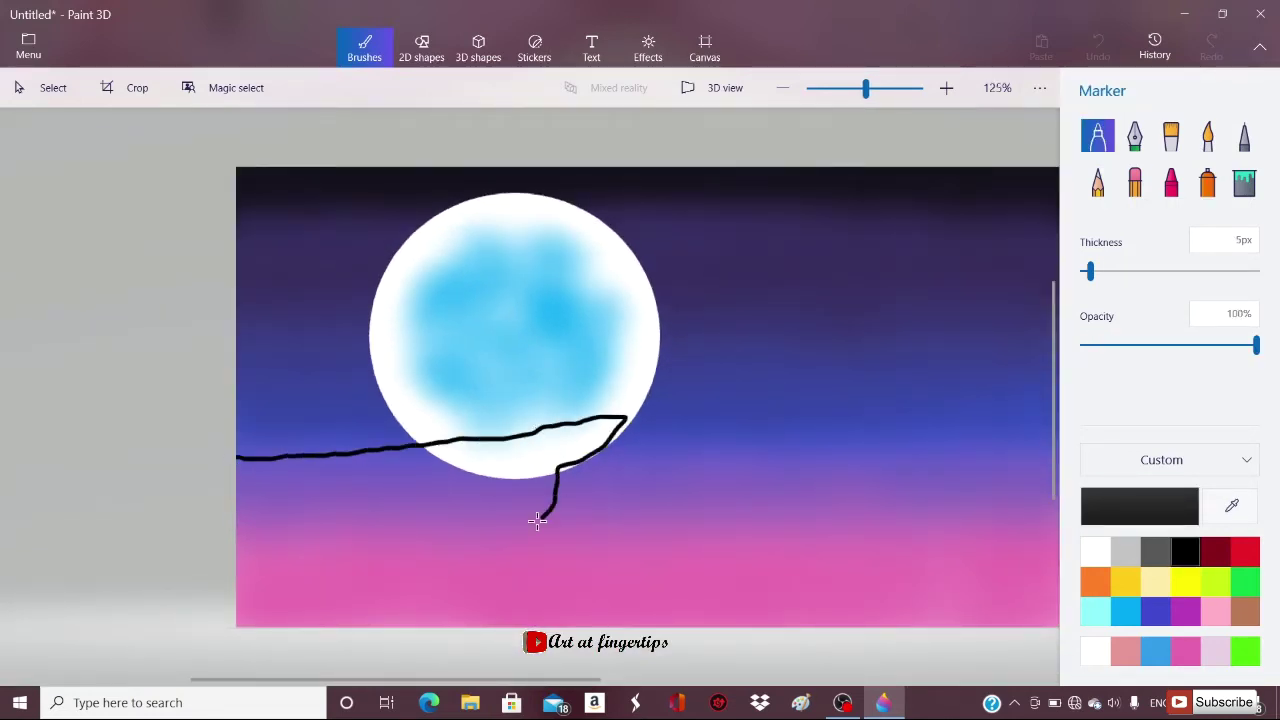
pyautogui.click(1244, 181)
pyautogui.click(400, 500)
pyautogui.click(320, 600)
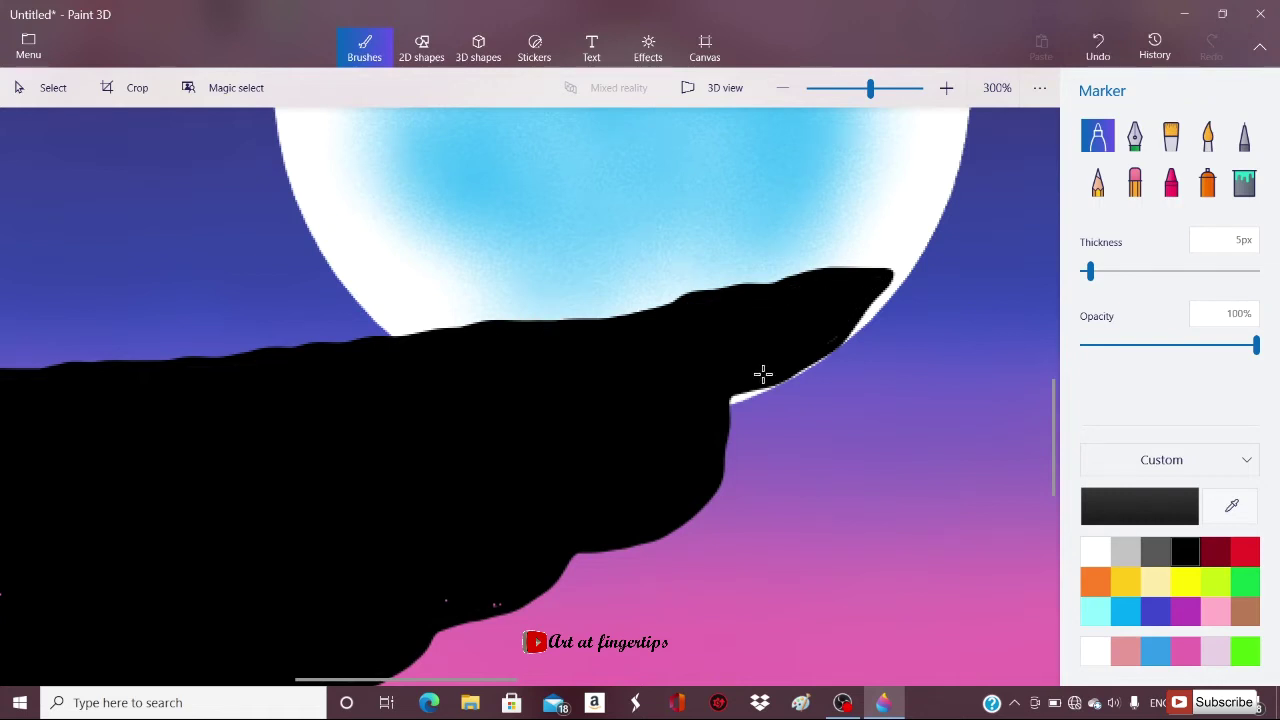
# - Cover the white sliver beneath the cliff tip and the unfilled specks inside the cliff with black marker strokes
pyautogui.scroll(1, 763, 374)
pyautogui.moveTo(777, 251)
pyautogui.mouseDown()
pyautogui.moveTo(669, 386)
pyautogui.moveTo(587, 410)
pyautogui.moveTo(603, 373)
pyautogui.mouseUp()
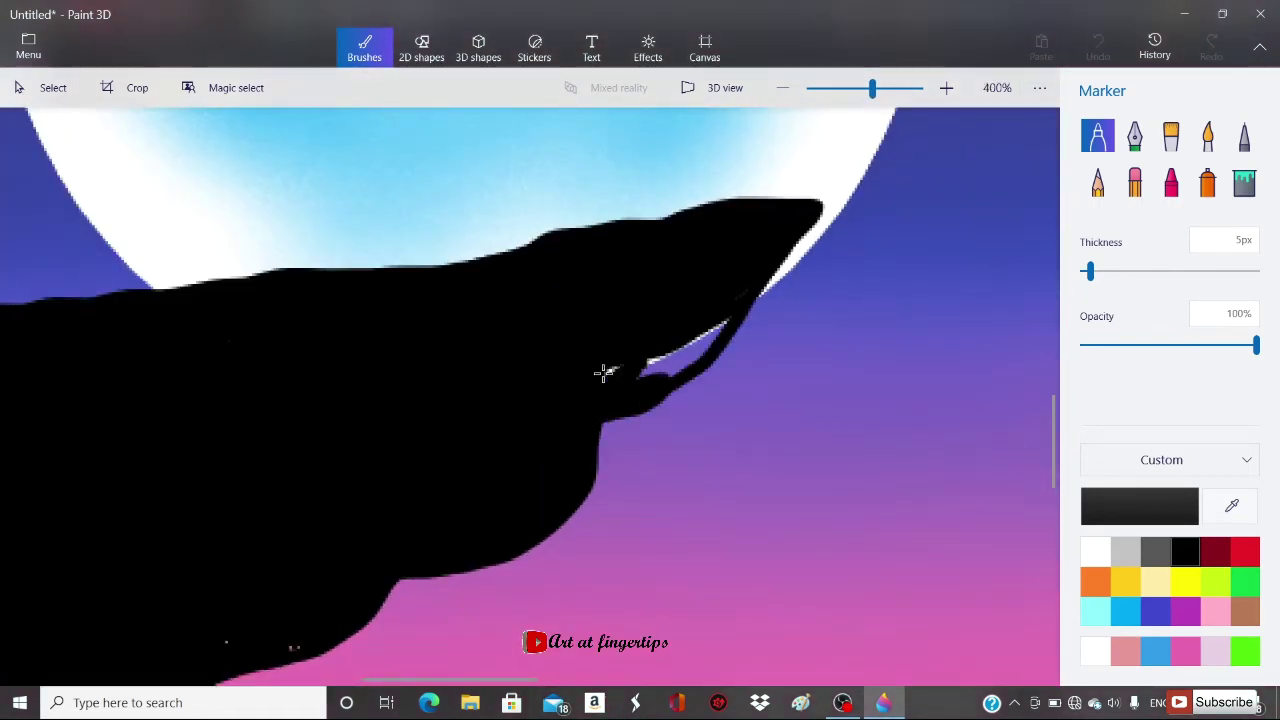
pyautogui.moveTo(808, 252); pyautogui.dragTo(778, 267)
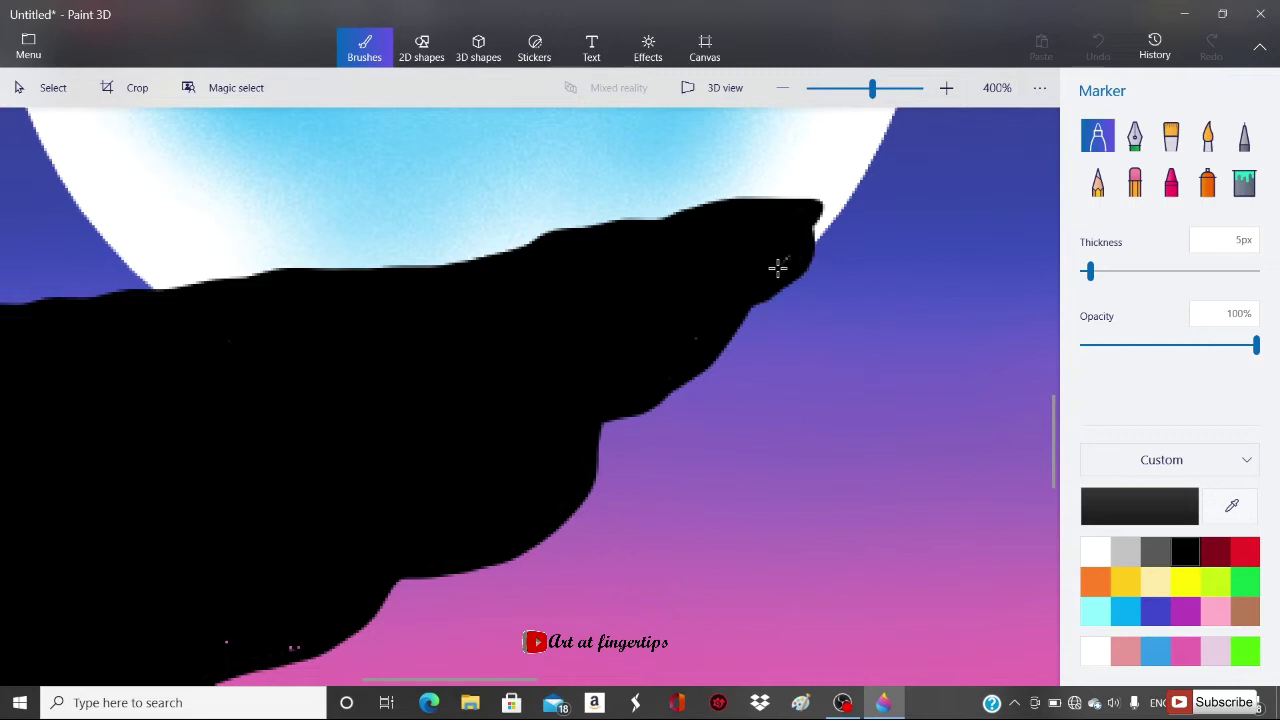
pyautogui.scroll(-5, 567, 460)
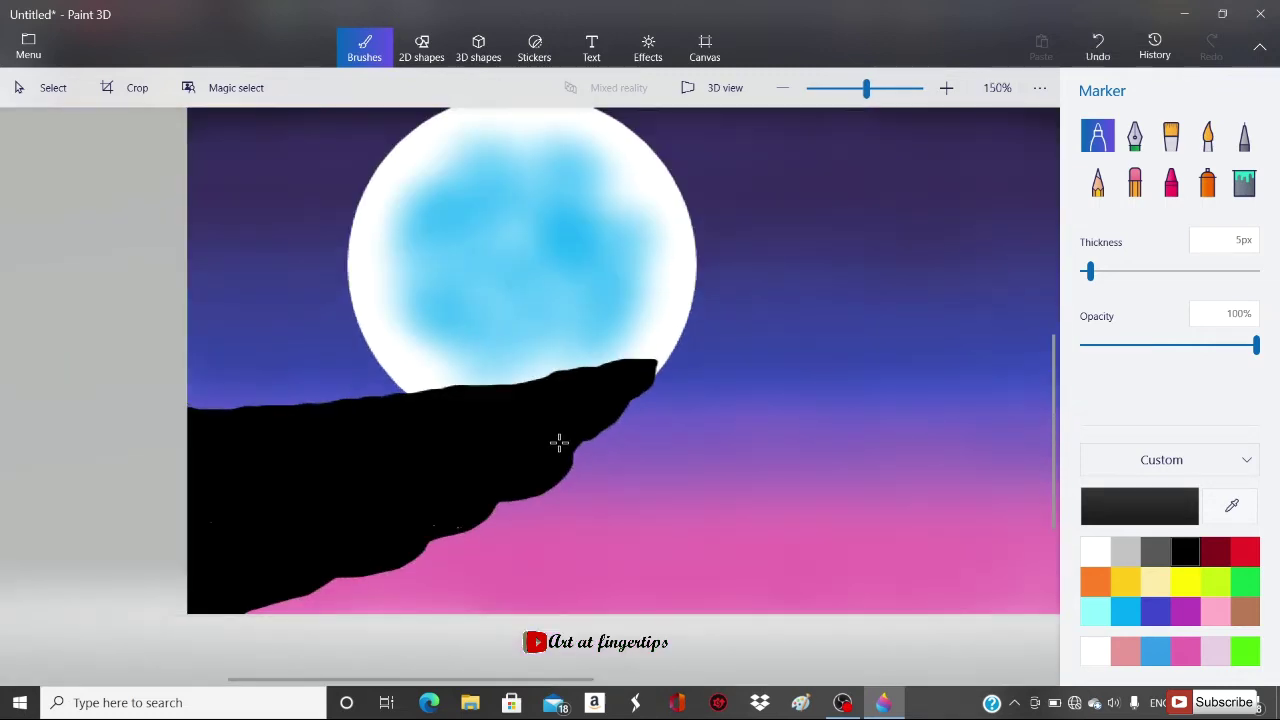
pyautogui.scroll(5, 559, 443)
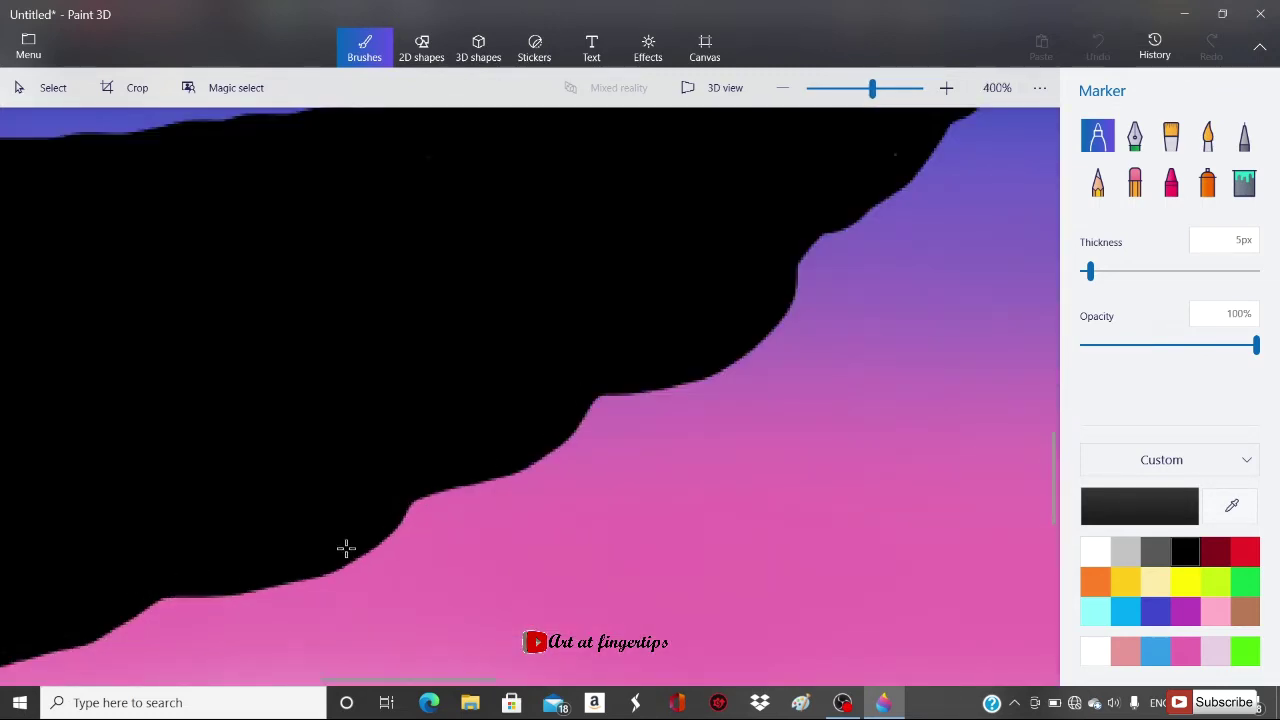
pyautogui.scroll(-5, 203, 578)
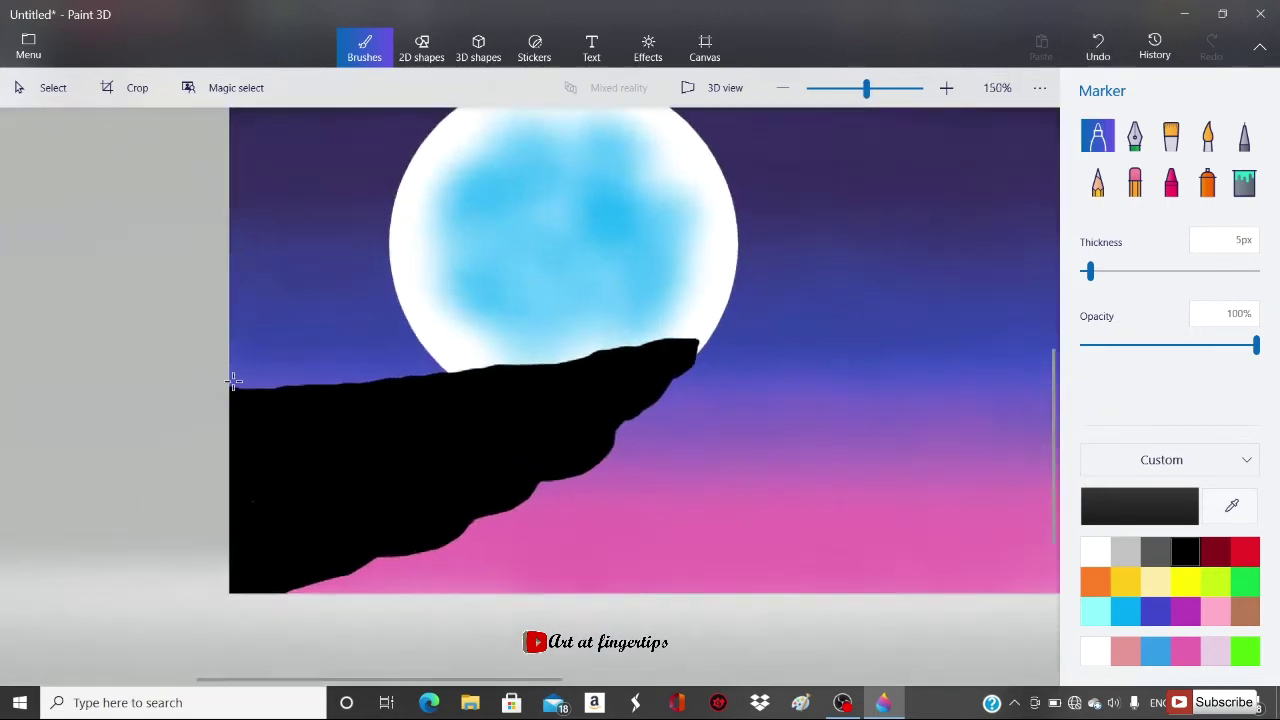
# - Rework the cliff's upper edge with black marker strokes, from near the tip to the canvas's left edge
pyautogui.scroll(2, 233, 381)
pyautogui.scroll(-2, 228, 374)
pyautogui.scroll(3, 647, 352)
pyautogui.moveTo(582, 340); pyautogui.dragTo(187, 382)
pyautogui.scroll(-1, 183, 386)
pyautogui.scroll(-2, 183, 386)
pyautogui.scroll(2, 369, 408)
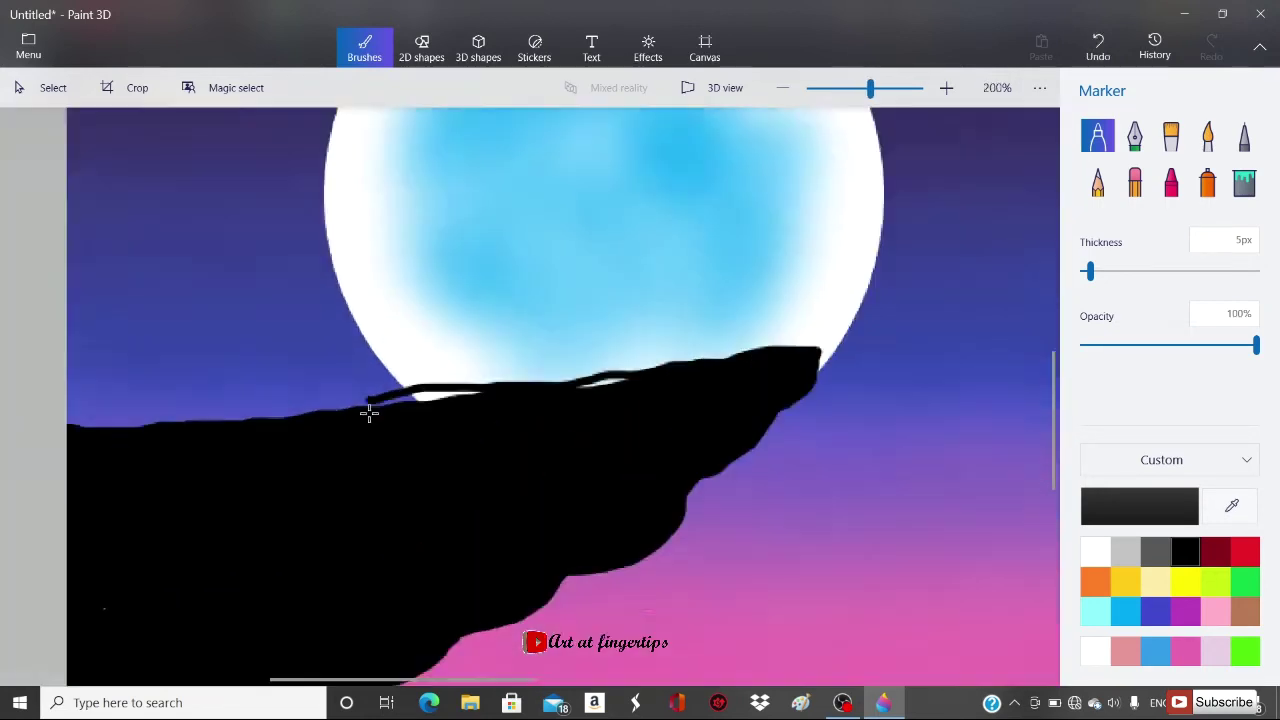
pyautogui.scroll(-1, 369, 413)
pyautogui.scroll(3, 197, 390)
pyautogui.moveTo(240, 392)
pyautogui.mouseDown()
pyautogui.moveTo(451, 385)
pyautogui.moveTo(170, 430)
pyautogui.moveTo(161, 396)
pyautogui.moveTo(160, 410)
pyautogui.moveTo(242, 425)
pyautogui.moveTo(303, 414)
pyautogui.moveTo(310, 395)
pyautogui.moveTo(408, 416)
pyautogui.moveTo(481, 406)
pyautogui.mouseUp()
pyautogui.moveTo(670, 376); pyautogui.dragTo(889, 377)
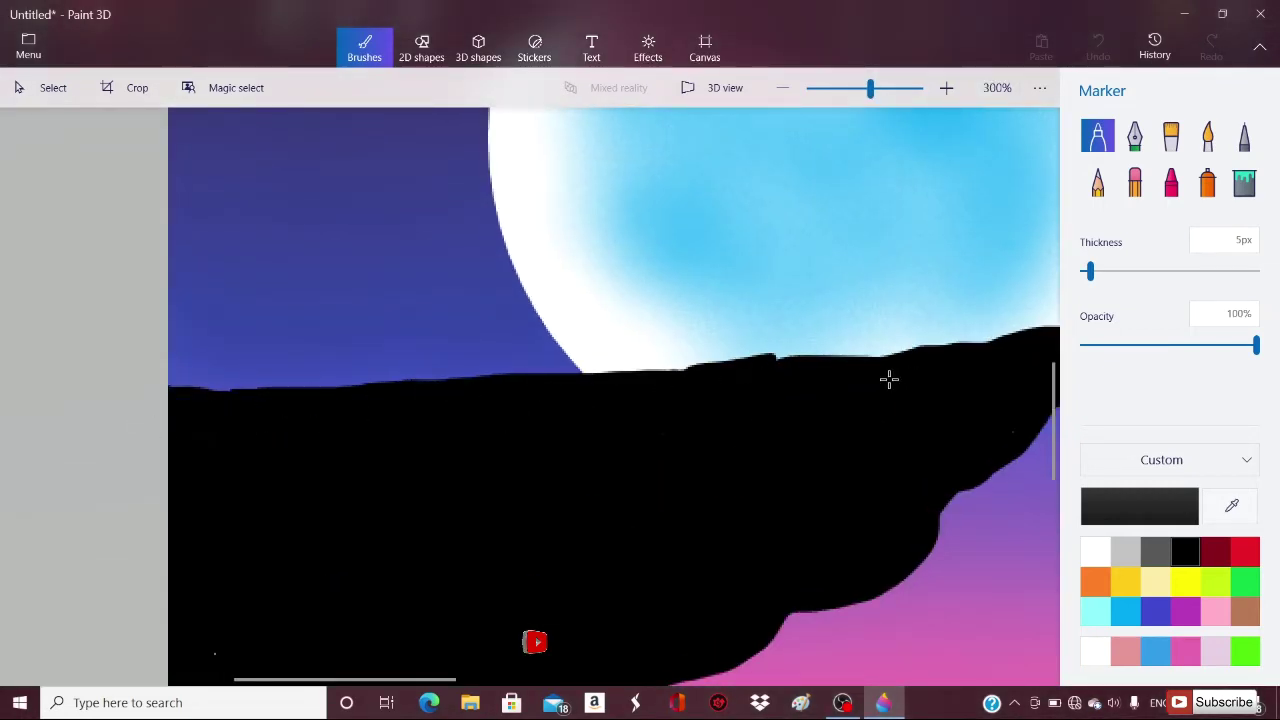
pyautogui.scroll(-6, 514, 451)
pyautogui.scroll(3, 423, 429)
pyautogui.scroll(-2, 506, 255)
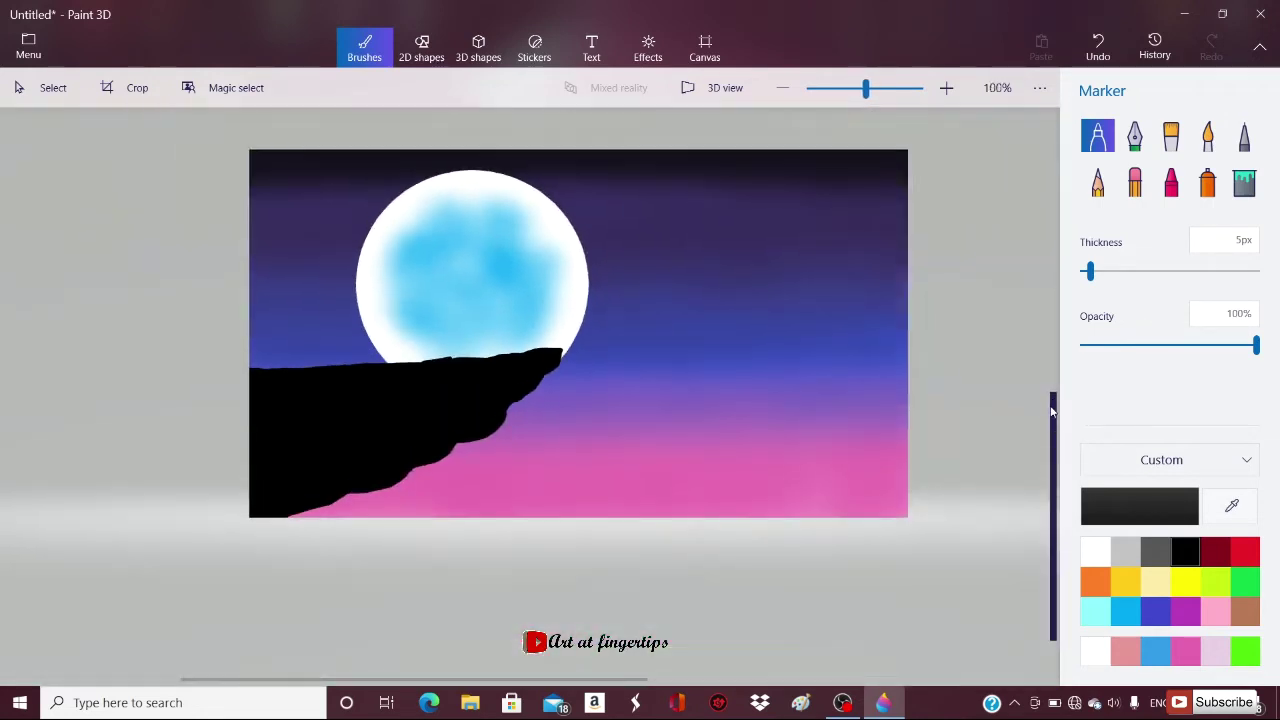
# - Draw a crooked tree trunk rising from the cliff in front of the moon with the 5 px black marker
pyautogui.scroll(2, 400, 343)
pyautogui.scroll(-1, 491, 363)
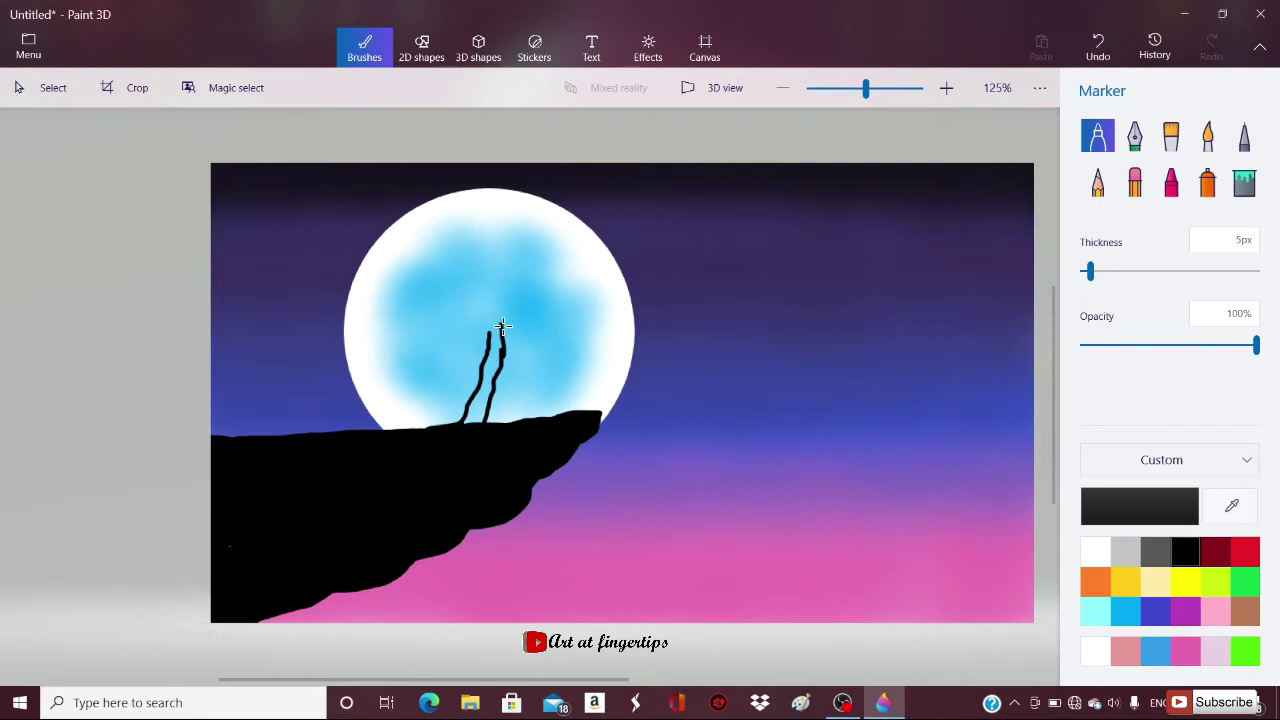
pyautogui.scroll(3, 492, 302)
pyautogui.moveTo(511, 292); pyautogui.dragTo(490, 343)
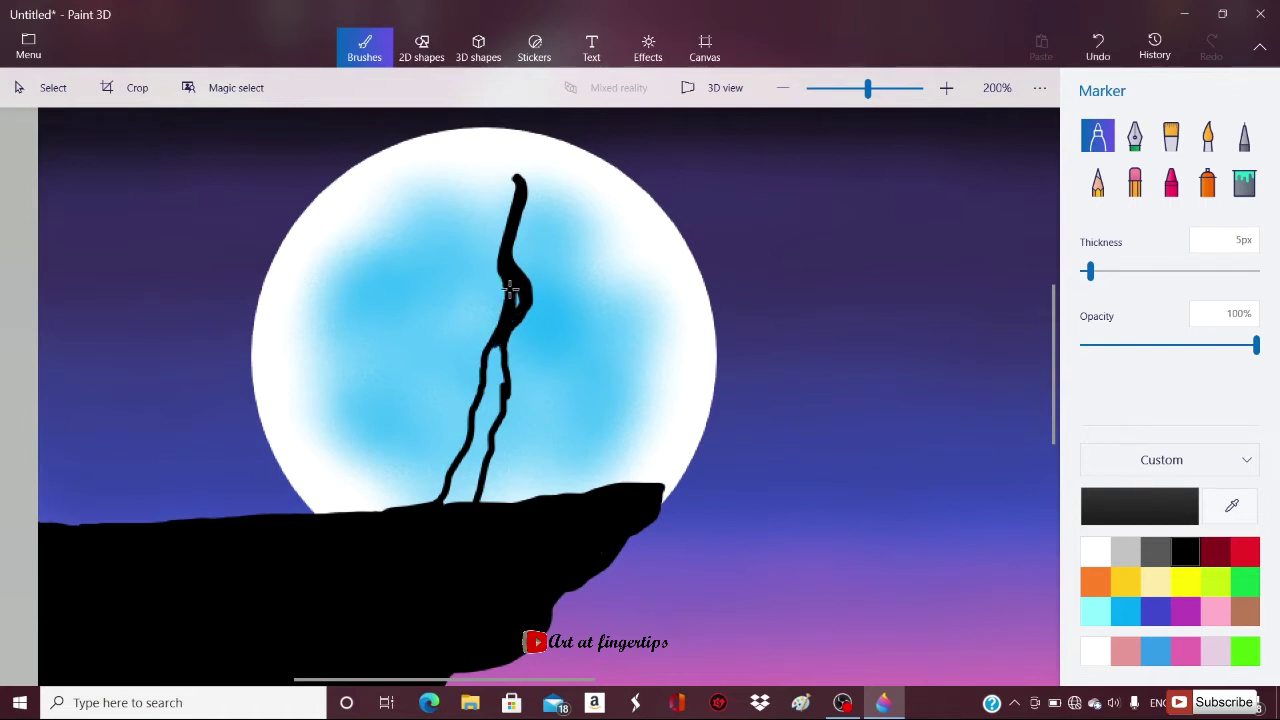
# - Fill the tree trunk's outline black and cover its remaining gaps with marker strokes
pyautogui.click(1244, 182)
pyautogui.click(478, 440)
pyautogui.click(1097, 135)
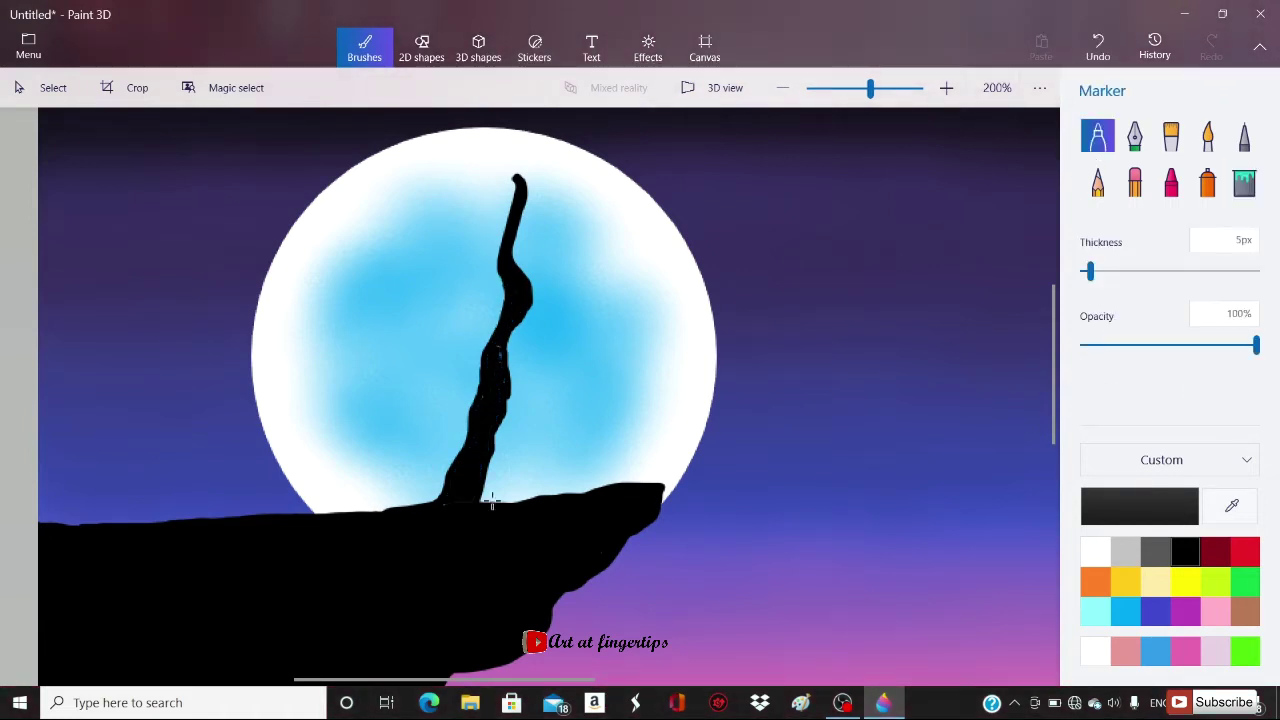
pyautogui.scroll(5, 449, 535)
pyautogui.scroll(-2, 476, 376)
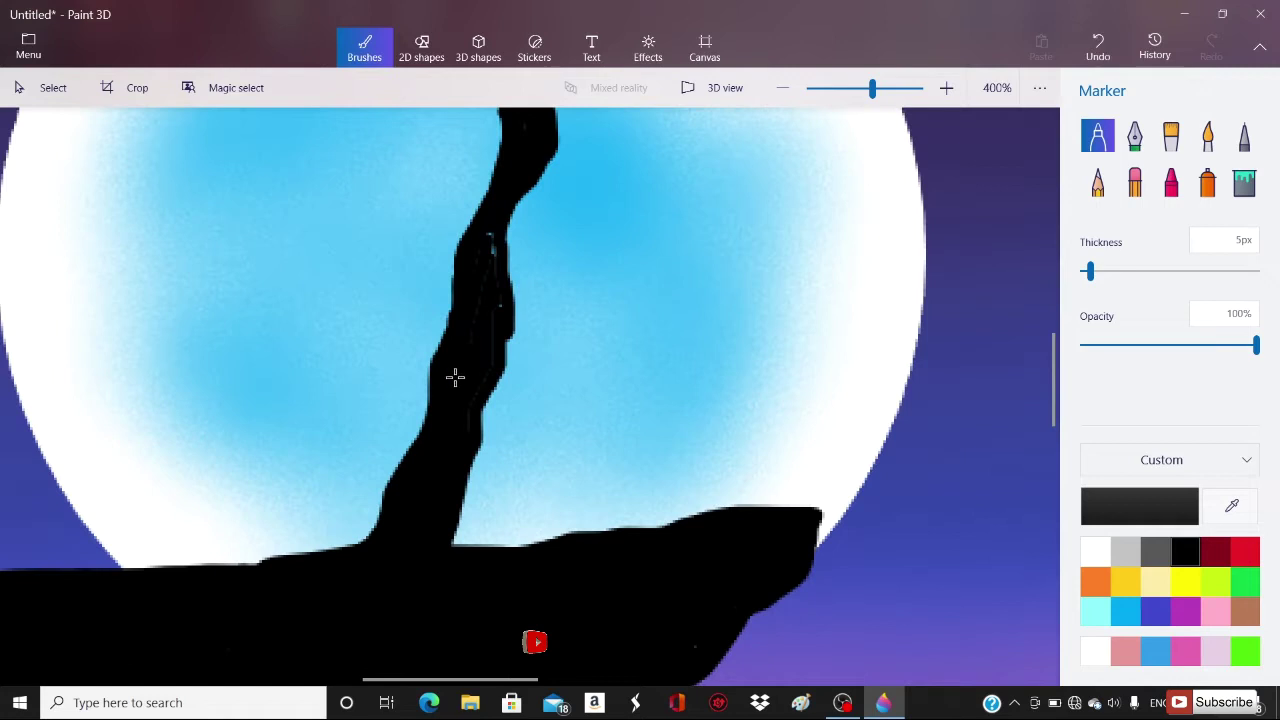
pyautogui.scroll(-1, 472, 280)
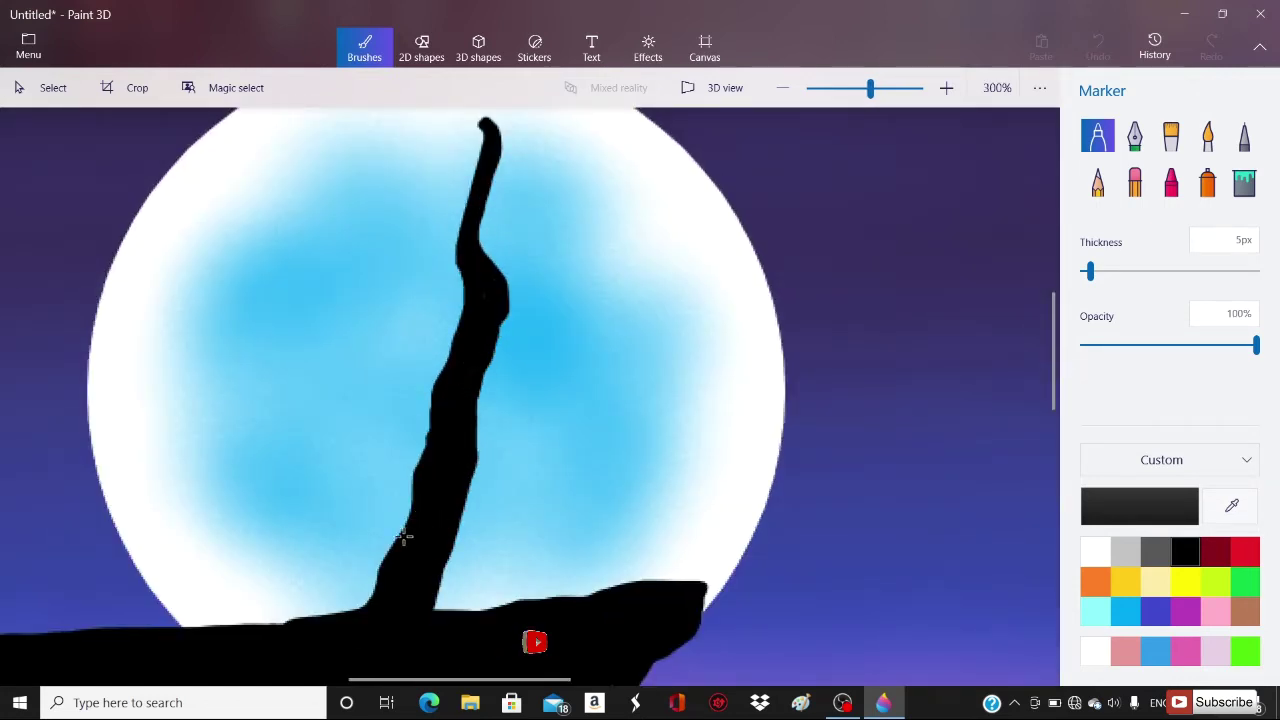
# - Draw a lower branch reaching left from the middle of the trunk with the black marker
pyautogui.scroll(-1, 297, 622)
pyautogui.scroll(1, 359, 544)
pyautogui.moveTo(362, 553)
pyautogui.mouseDown()
pyautogui.moveTo(160, 470)
pyautogui.moveTo(183, 495)
pyautogui.moveTo(393, 533)
pyautogui.mouseUp()
pyautogui.scroll(1, 150, 478)
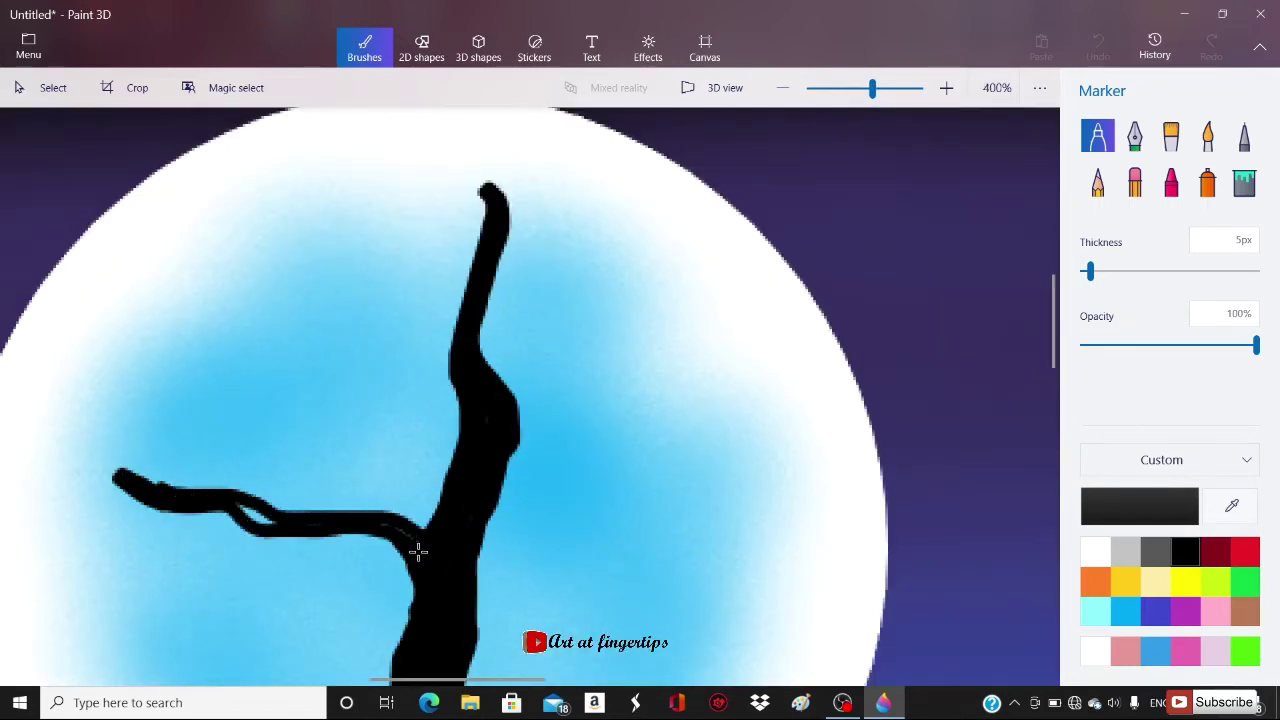
# - Draw and thicken a second branch rising to the upper left from the trunk, above the lower branch
pyautogui.scroll(-1, 147, 487)
pyautogui.moveTo(80, 326)
pyautogui.mouseDown()
pyautogui.moveTo(290, 486)
pyautogui.moveTo(255, 468)
pyautogui.mouseUp()
pyautogui.scroll(1, 92, 345)
pyautogui.moveTo(196, 417); pyautogui.dragTo(92, 349)
pyautogui.scroll(-2, 90, 350)
pyautogui.scroll(2, 110, 366)
# - Add a forked twig growing upward from the upper left branch
pyautogui.moveTo(167, 240); pyautogui.dragTo(219, 390)
pyautogui.moveTo(197, 331); pyautogui.dragTo(100, 212)
pyautogui.scroll(-3, 268, 399)
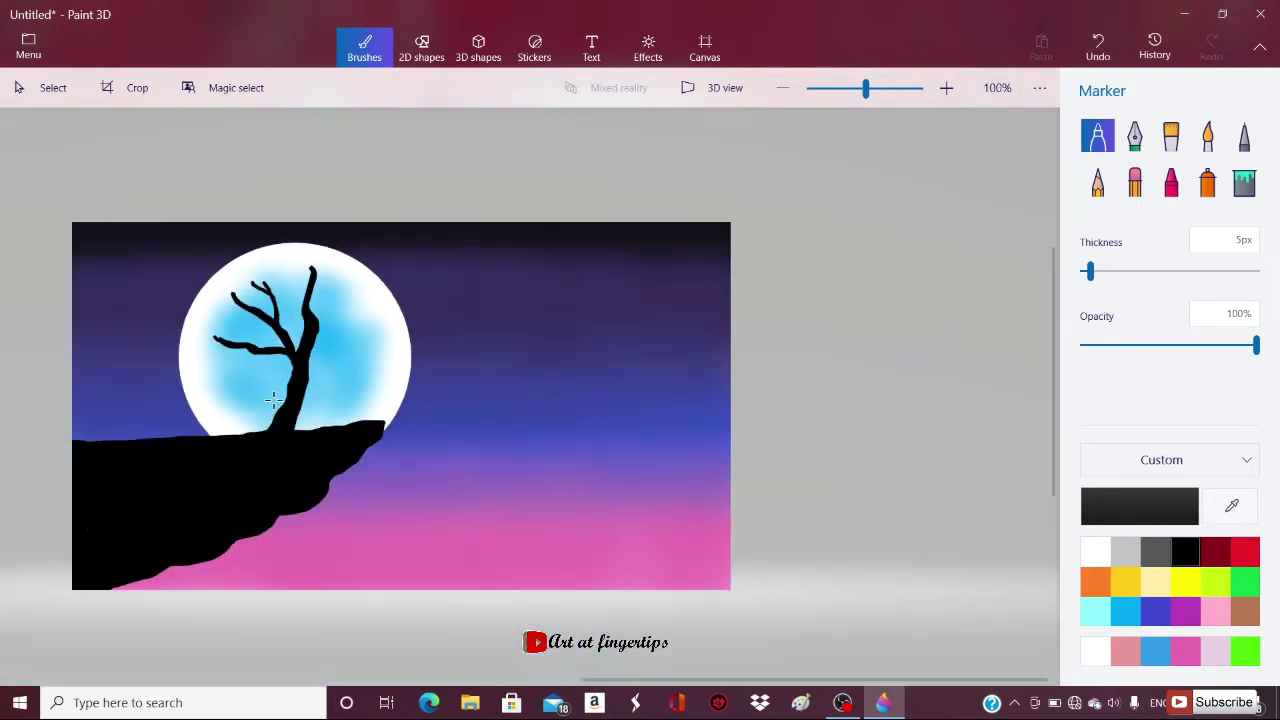
# - Set the marker thickness to 3 px and draw a tapering branch from the trunk to the upper right
pyautogui.moveTo(1094, 279); pyautogui.dragTo(1088, 277)
pyautogui.scroll(2, 340, 330)
pyautogui.moveTo(380, 202); pyautogui.dragTo(287, 282)
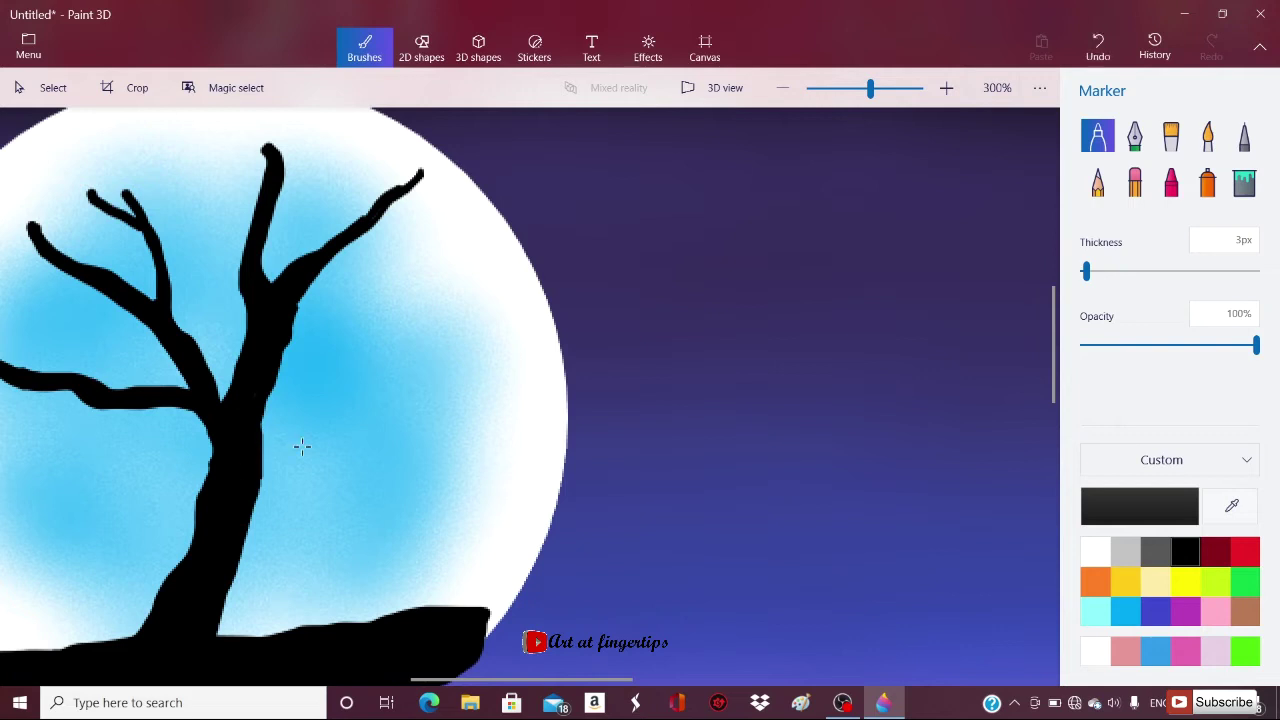
# - Draw a thin branch with several small offshoots rising to the right from the lower trunk with the black marker
pyautogui.moveTo(265, 452)
pyautogui.mouseDown()
pyautogui.moveTo(251, 483)
pyautogui.moveTo(312, 400)
pyautogui.moveTo(285, 430)
pyautogui.moveTo(304, 368)
pyautogui.moveTo(308, 407)
pyautogui.moveTo(361, 366)
pyautogui.mouseUp()
pyautogui.scroll(2, 352, 386)
pyautogui.moveTo(349, 311); pyautogui.dragTo(315, 396)
pyautogui.moveTo(311, 328)
pyautogui.mouseDown()
pyautogui.moveTo(308, 371)
pyautogui.moveTo(274, 410)
pyautogui.mouseUp()
pyautogui.moveTo(352, 388); pyautogui.dragTo(445, 354)
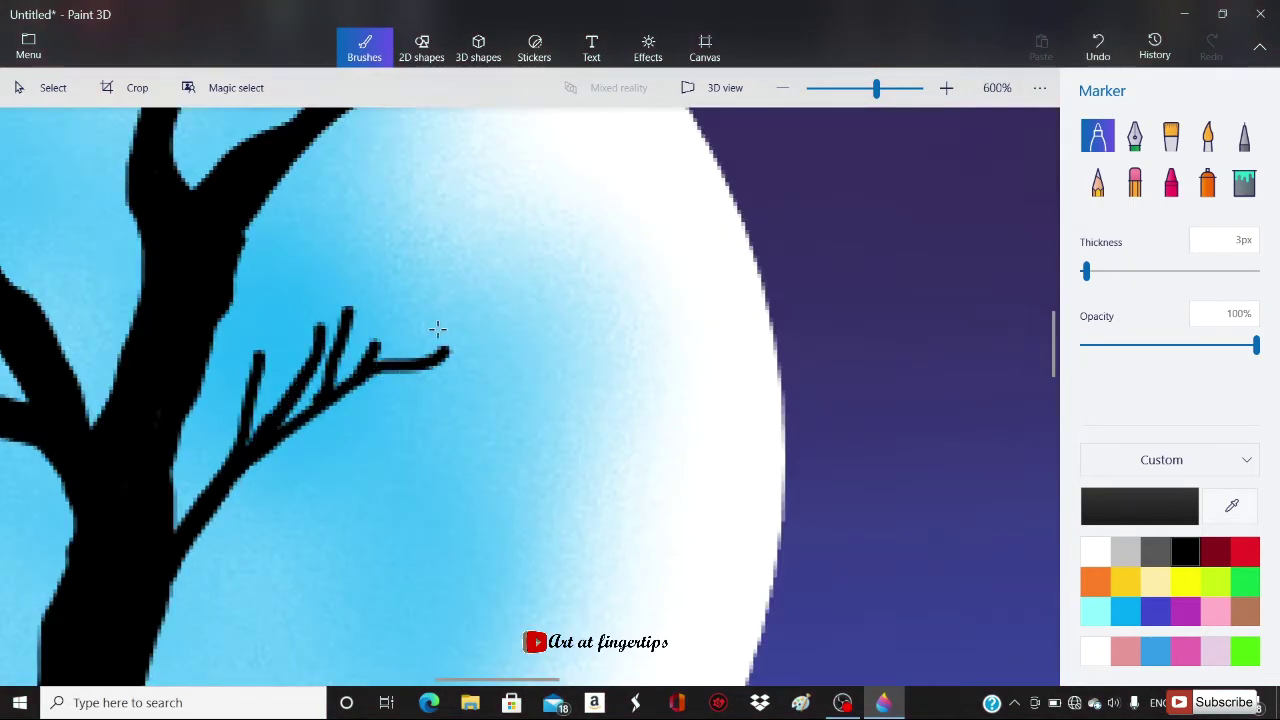
# - Add thin side twigs along the upper right branch of the tree
pyautogui.scroll(-3, 428, 340)
pyautogui.scroll(-1, 383, 390)
pyautogui.scroll(5, 400, 300)
pyautogui.moveTo(264, 348); pyautogui.dragTo(622, 335)
pyautogui.scroll(-2, 434, 318)
pyautogui.scroll(2, 351, 321)
pyautogui.moveTo(378, 292); pyautogui.dragTo(682, 346)
pyautogui.moveTo(487, 300); pyautogui.dragTo(607, 271)
pyautogui.moveTo(512, 325); pyautogui.dragTo(683, 394)
# - Draw forked twigs at the tip of the central upright branch
pyautogui.scroll(-5, 665, 384)
pyautogui.scroll(4, 568, 278)
pyautogui.moveTo(507, 268); pyautogui.dragTo(546, 310)
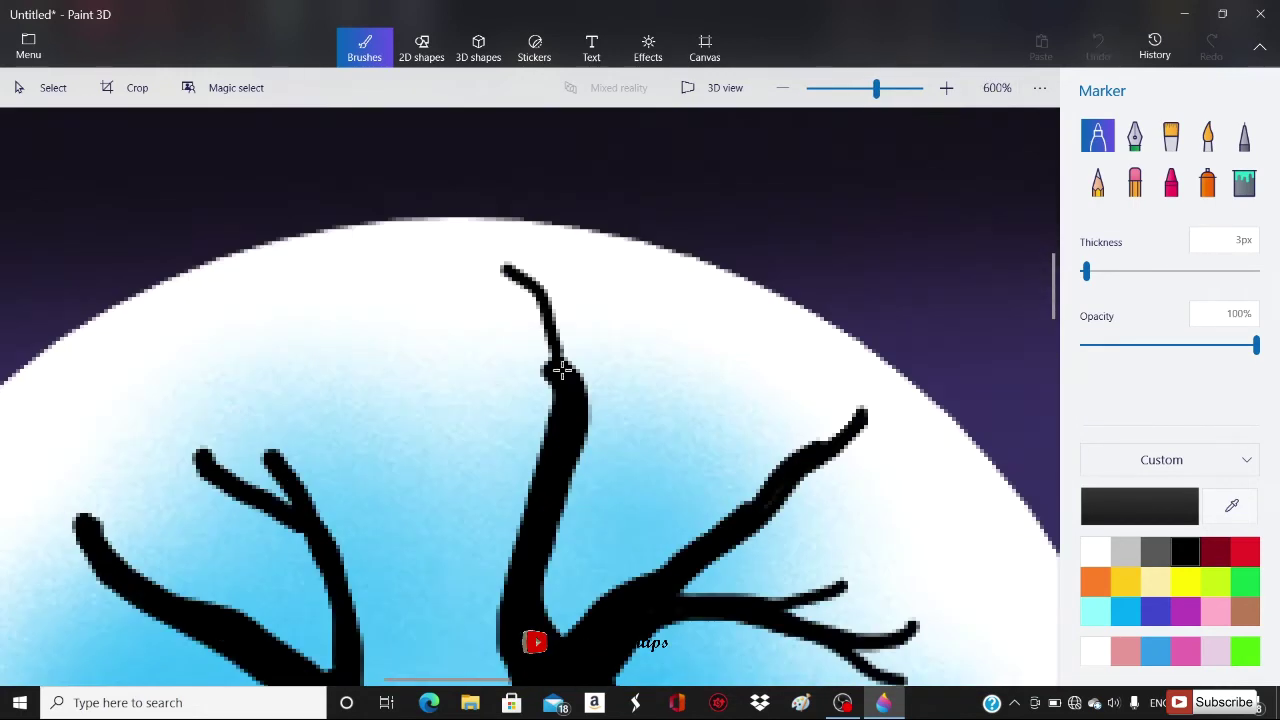
pyautogui.moveTo(467, 290); pyautogui.dragTo(450, 290)
pyautogui.moveTo(539, 340); pyautogui.dragTo(556, 372)
pyautogui.moveTo(576, 390); pyautogui.dragTo(611, 267)
pyautogui.moveTo(602, 328); pyautogui.dragTo(588, 425)
# - Add a forked twig on the left side and a curved twig on the right side of the central branch
pyautogui.moveTo(532, 502)
pyautogui.mouseDown()
pyautogui.moveTo(457, 374)
pyautogui.moveTo(362, 302)
pyautogui.mouseUp()
pyautogui.moveTo(486, 394); pyautogui.dragTo(533, 474)
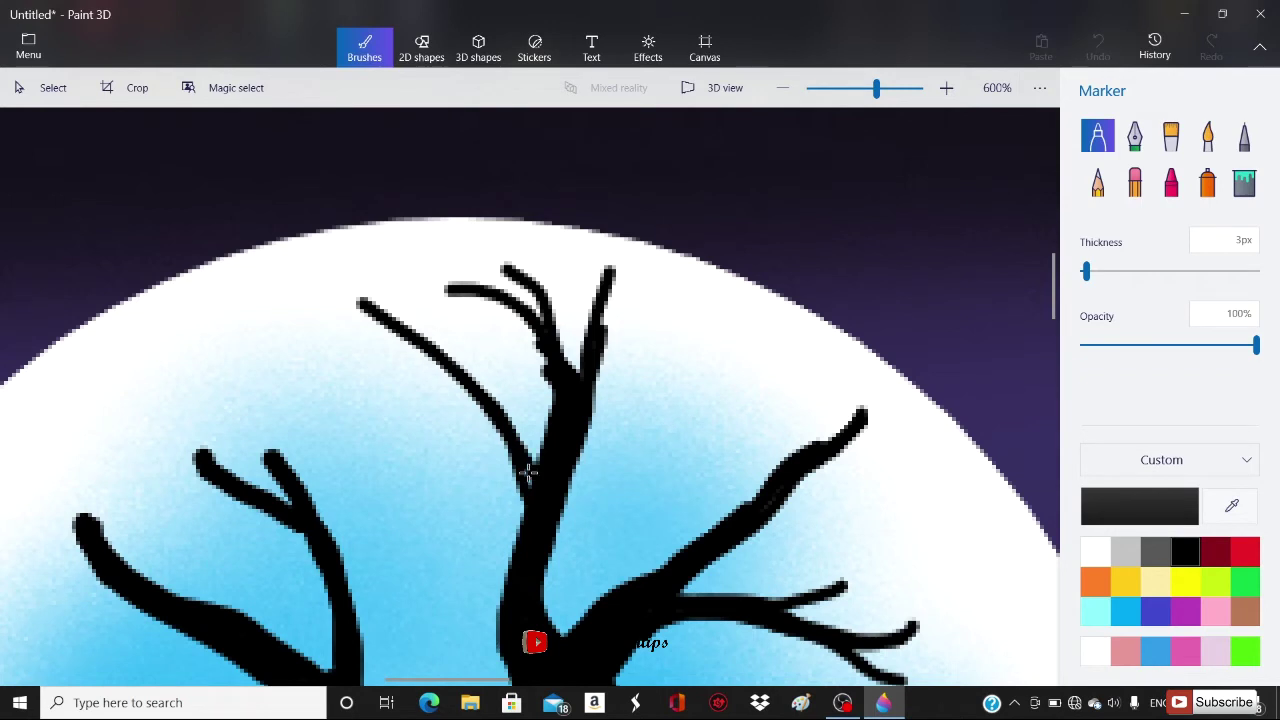
pyautogui.moveTo(486, 410); pyautogui.dragTo(341, 357)
pyautogui.moveTo(547, 560); pyautogui.dragTo(674, 388)
pyautogui.moveTo(542, 555); pyautogui.dragTo(547, 606)
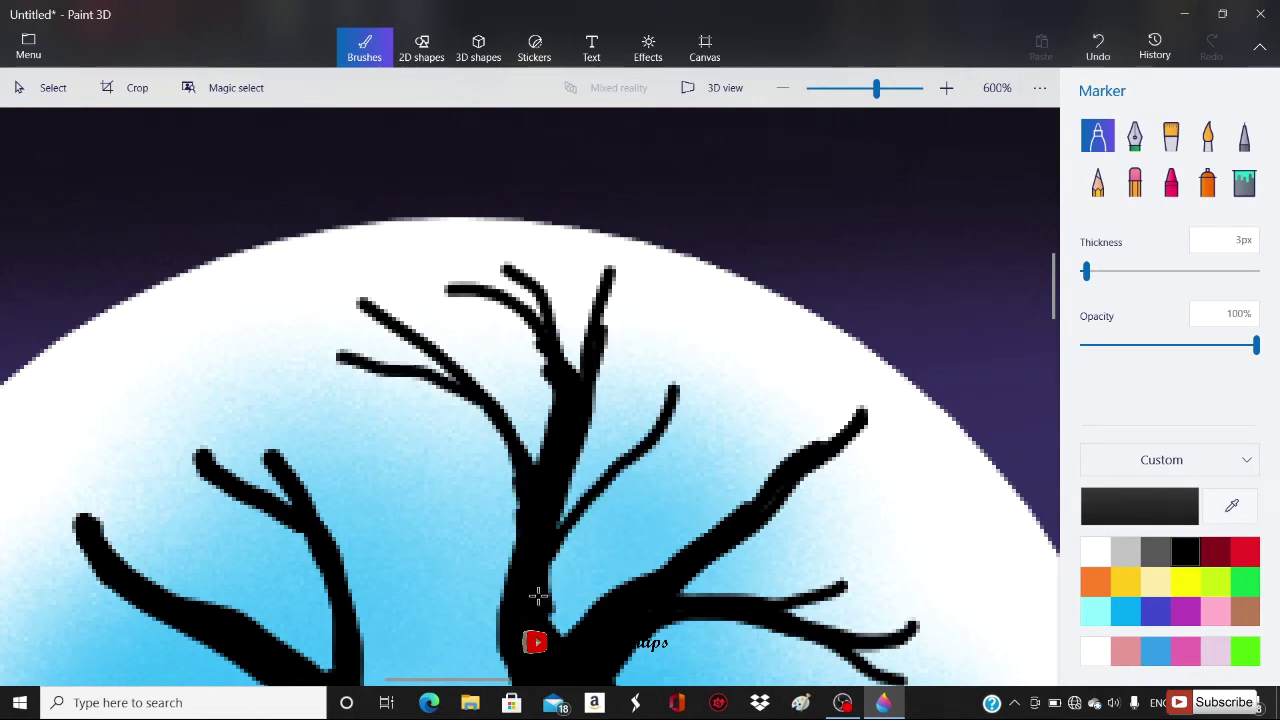
# - Draw fine twigs at the ends of the two upper left branches
pyautogui.scroll(-4, 609, 420)
pyautogui.scroll(4, 437, 306)
pyautogui.moveTo(400, 257)
pyautogui.mouseDown()
pyautogui.moveTo(472, 405)
pyautogui.moveTo(332, 295)
pyautogui.mouseUp()
pyautogui.moveTo(478, 262); pyautogui.dragTo(492, 422)
pyautogui.moveTo(489, 358); pyautogui.dragTo(538, 223)
pyautogui.moveTo(612, 347)
pyautogui.mouseDown()
pyautogui.moveTo(562, 285)
pyautogui.moveTo(573, 249)
pyautogui.mouseUp()
pyautogui.moveTo(668, 350); pyautogui.dragTo(590, 205)
# - Add small twigs along the tip and upper side of the lower left branch
pyautogui.scroll(-3, 653, 437)
pyautogui.scroll(2, 620, 526)
pyautogui.moveTo(469, 347)
pyautogui.mouseDown()
pyautogui.moveTo(541, 426)
pyautogui.moveTo(421, 363)
pyautogui.mouseUp()
pyautogui.moveTo(542, 356); pyautogui.dragTo(592, 428)
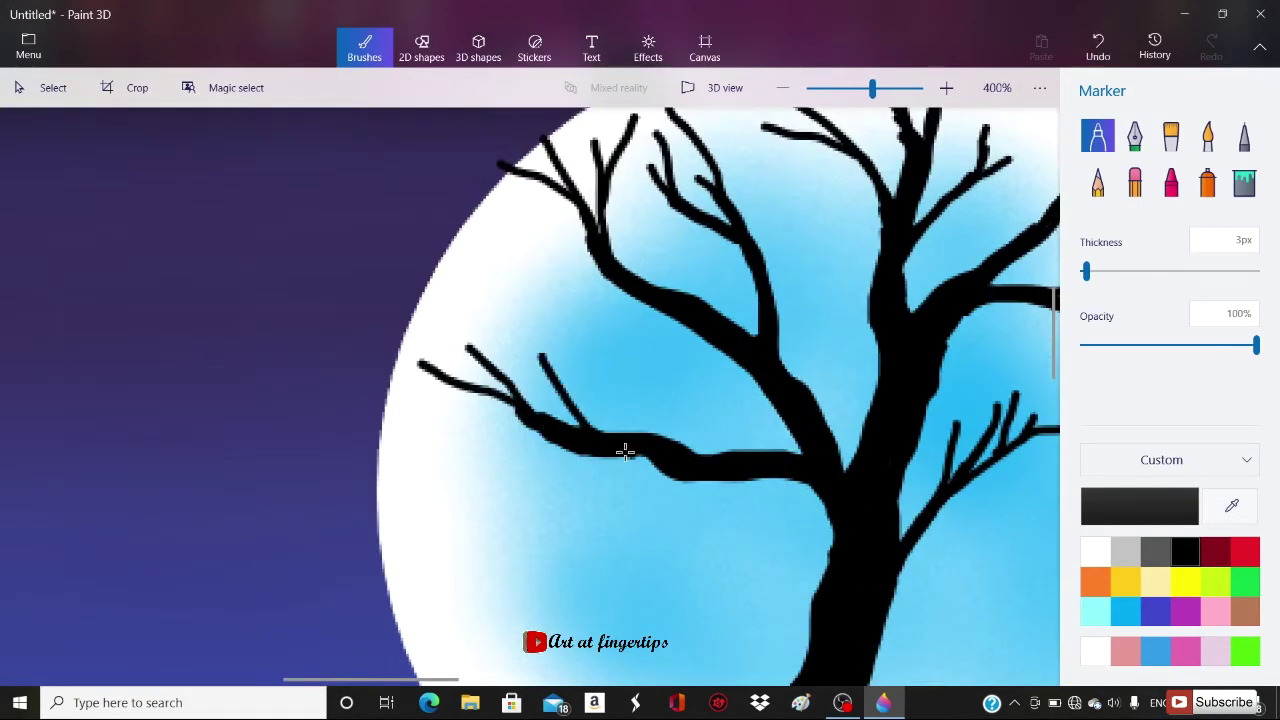
pyautogui.moveTo(549, 327); pyautogui.dragTo(606, 426)
pyautogui.moveTo(711, 413); pyautogui.dragTo(605, 428)
pyautogui.moveTo(688, 369); pyautogui.dragTo(604, 438)
pyautogui.scroll(-4, 560, 455)
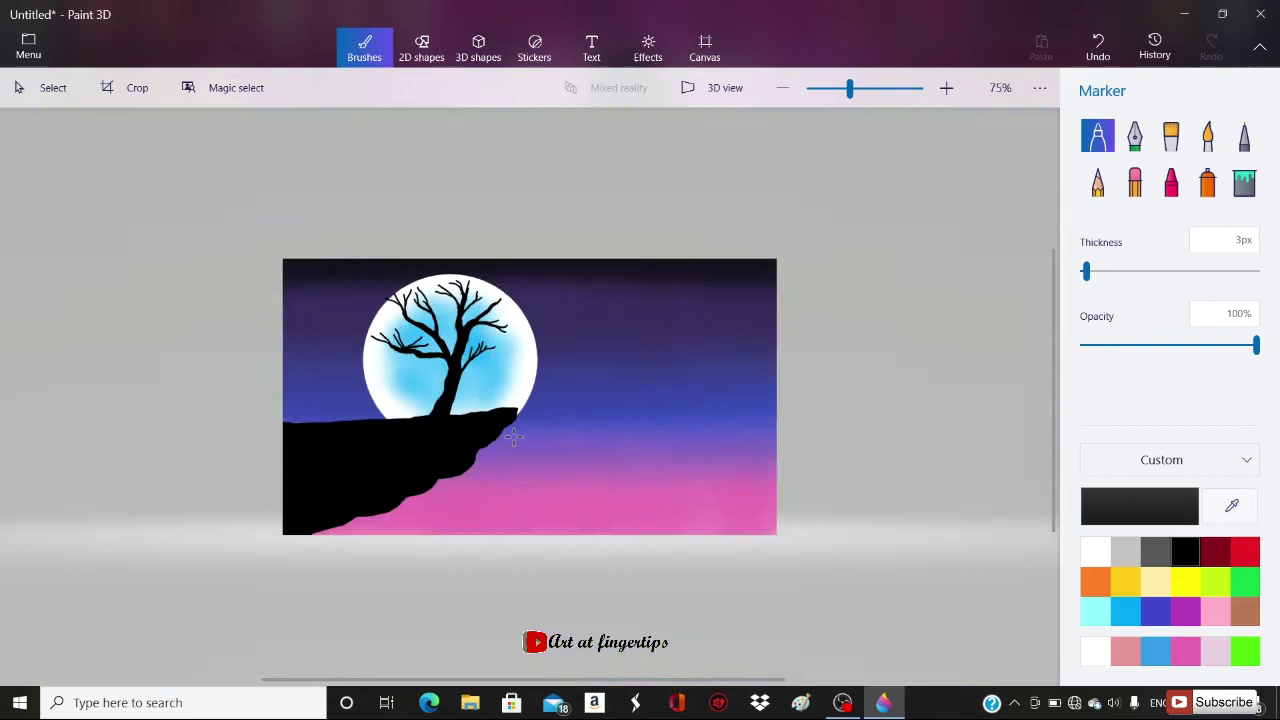
# - Fill out the upper right part of the bare crown with more fine black twigs
pyautogui.scroll(4, 489, 329)
pyautogui.scroll(2, 560, 292)
pyautogui.moveTo(623, 212); pyautogui.dragTo(436, 314)
pyautogui.moveTo(543, 204)
pyautogui.mouseDown()
pyautogui.moveTo(475, 306)
pyautogui.moveTo(530, 240)
pyautogui.moveTo(474, 290)
pyautogui.mouseUp()
pyautogui.scroll(-3, 472, 311)
pyautogui.scroll(3, 486, 190)
pyautogui.moveTo(496, 174); pyautogui.dragTo(510, 242)
pyautogui.moveTo(637, 247); pyautogui.dragTo(510, 284)
pyautogui.scroll(-2, 420, 345)
pyautogui.scroll(-4, 277, 425)
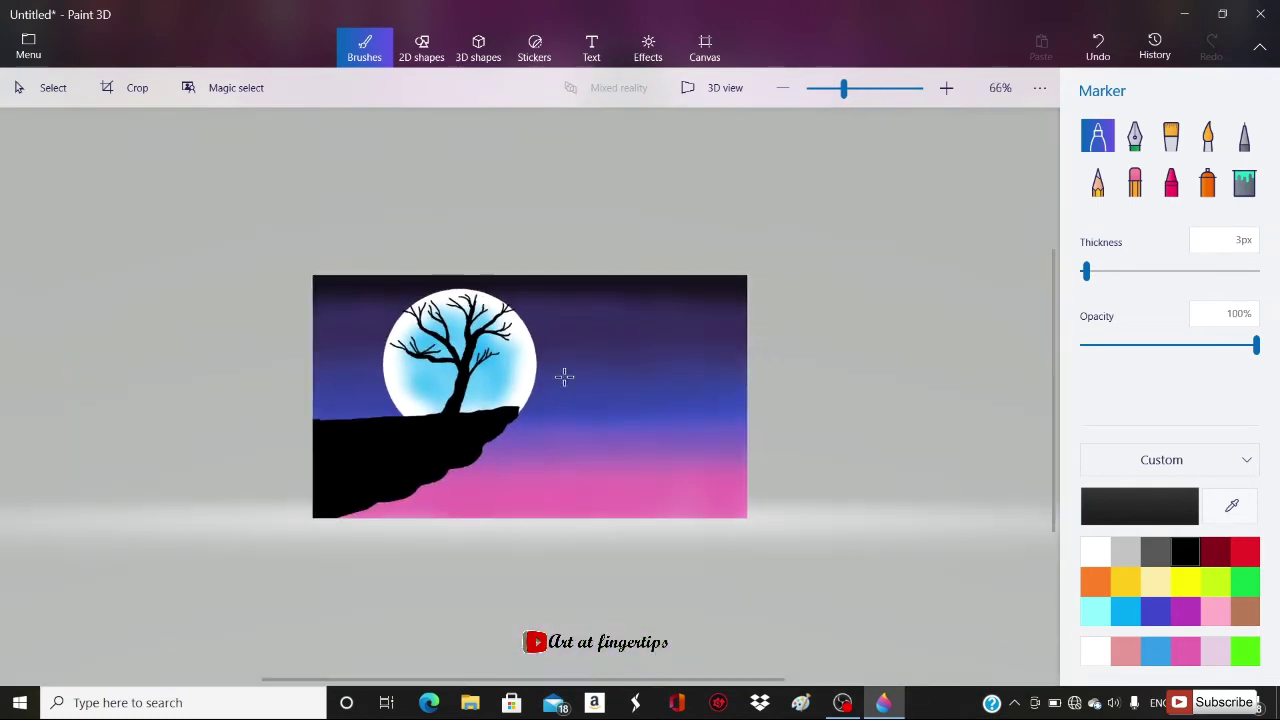
# - Paint dark red crayon foliage in horizontal clusters over the tree's branches, undoing one stray stroke
pyautogui.click(1215, 551)
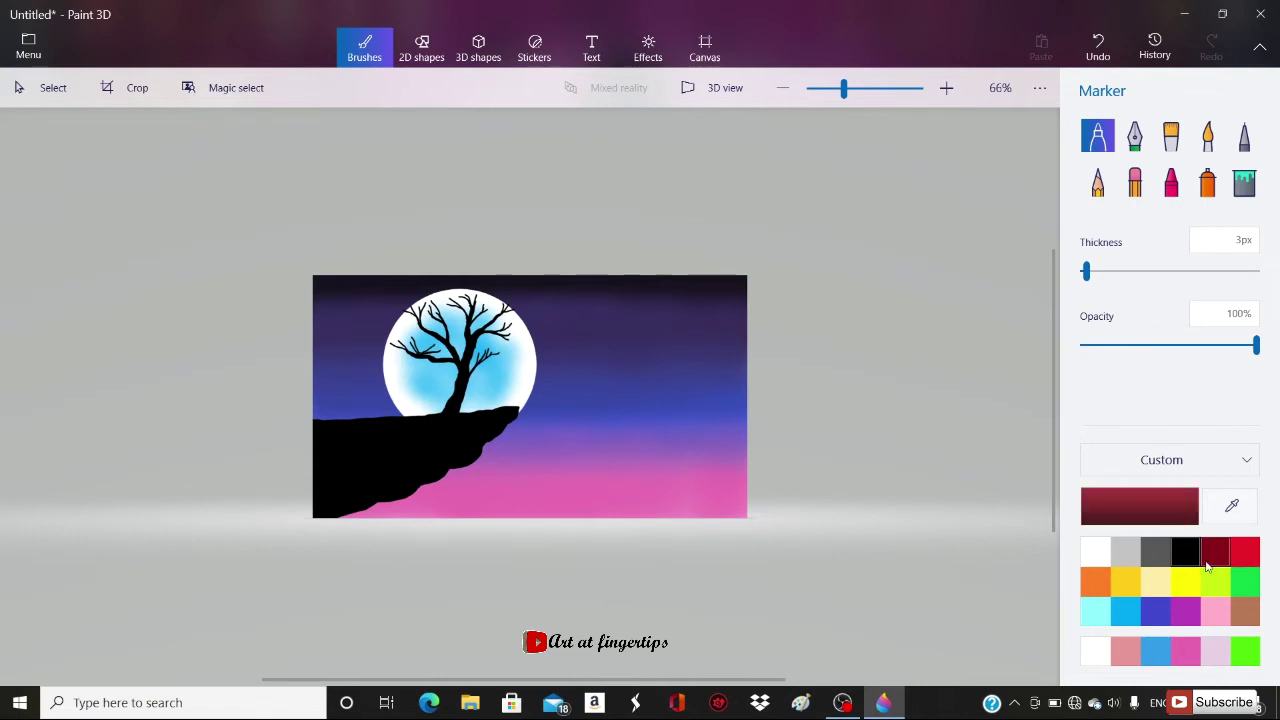
pyautogui.click(1171, 181)
pyautogui.scroll(3, 424, 343)
pyautogui.moveTo(305, 338)
pyautogui.mouseDown()
pyautogui.moveTo(470, 345)
pyautogui.moveTo(340, 360)
pyautogui.moveTo(460, 372)
pyautogui.moveTo(420, 330)
pyautogui.mouseUp()
pyautogui.moveTo(432, 262)
pyautogui.mouseDown()
pyautogui.moveTo(495, 220)
pyautogui.moveTo(335, 240)
pyautogui.moveTo(505, 265)
pyautogui.moveTo(385, 242)
pyautogui.moveTo(345, 288)
pyautogui.moveTo(650, 205)
pyautogui.moveTo(440, 190)
pyautogui.moveTo(495, 236)
pyautogui.moveTo(614, 241)
pyautogui.moveTo(640, 261)
pyautogui.moveTo(645, 239)
pyautogui.moveTo(588, 230)
pyautogui.mouseUp()
pyautogui.moveTo(610, 300)
pyautogui.mouseDown()
pyautogui.moveTo(722, 325)
pyautogui.moveTo(682, 385)
pyautogui.mouseUp()
pyautogui.hotkey('ctrl', 'z')
pyautogui.moveTo(640, 282)
pyautogui.mouseDown()
pyautogui.moveTo(716, 285)
pyautogui.moveTo(735, 322)
pyautogui.moveTo(668, 333)
pyautogui.mouseUp()
pyautogui.moveTo(567, 399)
pyautogui.mouseDown()
pyautogui.moveTo(688, 359)
pyautogui.moveTo(710, 402)
pyautogui.moveTo(610, 357)
pyautogui.mouseUp()
# - Layer pink crayon highlights over the dark red foliage clusters
pyautogui.scroll(-3, 545, 455)
pyautogui.click(1185, 651)
pyautogui.scroll(4, 488, 348)
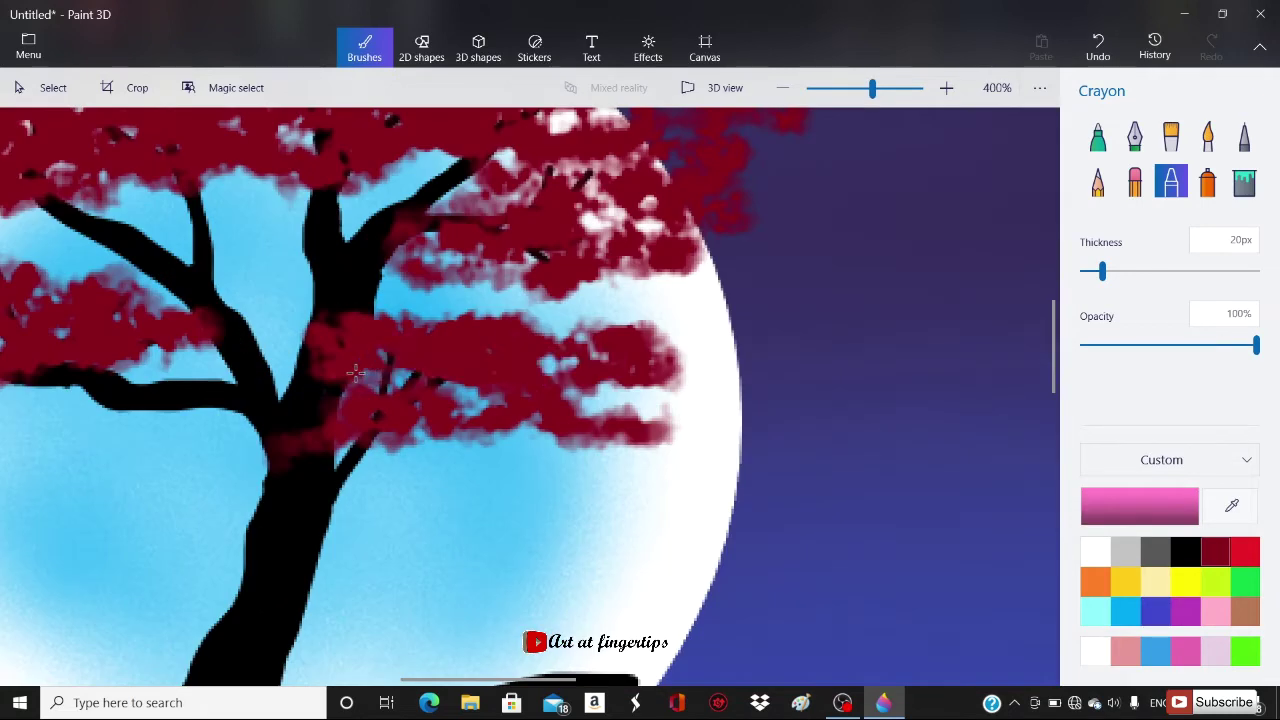
pyautogui.moveTo(350, 367); pyautogui.dragTo(608, 365)
pyautogui.scroll(-1, 380, 400)
pyautogui.moveTo(365, 410); pyautogui.dragTo(488, 374)
pyautogui.scroll(-3, 488, 373)
pyautogui.moveTo(425, 318)
pyautogui.mouseDown()
pyautogui.moveTo(530, 290)
pyautogui.moveTo(473, 323)
pyautogui.moveTo(530, 250)
pyautogui.mouseUp()
pyautogui.moveTo(335, 273); pyautogui.dragTo(430, 268)
pyautogui.moveTo(430, 268)
pyautogui.mouseDown()
pyautogui.moveTo(345, 236)
pyautogui.moveTo(430, 225)
pyautogui.mouseUp()
pyautogui.moveTo(325, 253)
pyautogui.mouseDown()
pyautogui.moveTo(225, 266)
pyautogui.moveTo(375, 285)
pyautogui.mouseUp()
# - Brush light salmon pink crayon along the lower right foliage cluster
pyautogui.scroll(-1, 253, 371)
pyautogui.scroll(4, 247, 382)
pyautogui.scroll(-1, 350, 440)
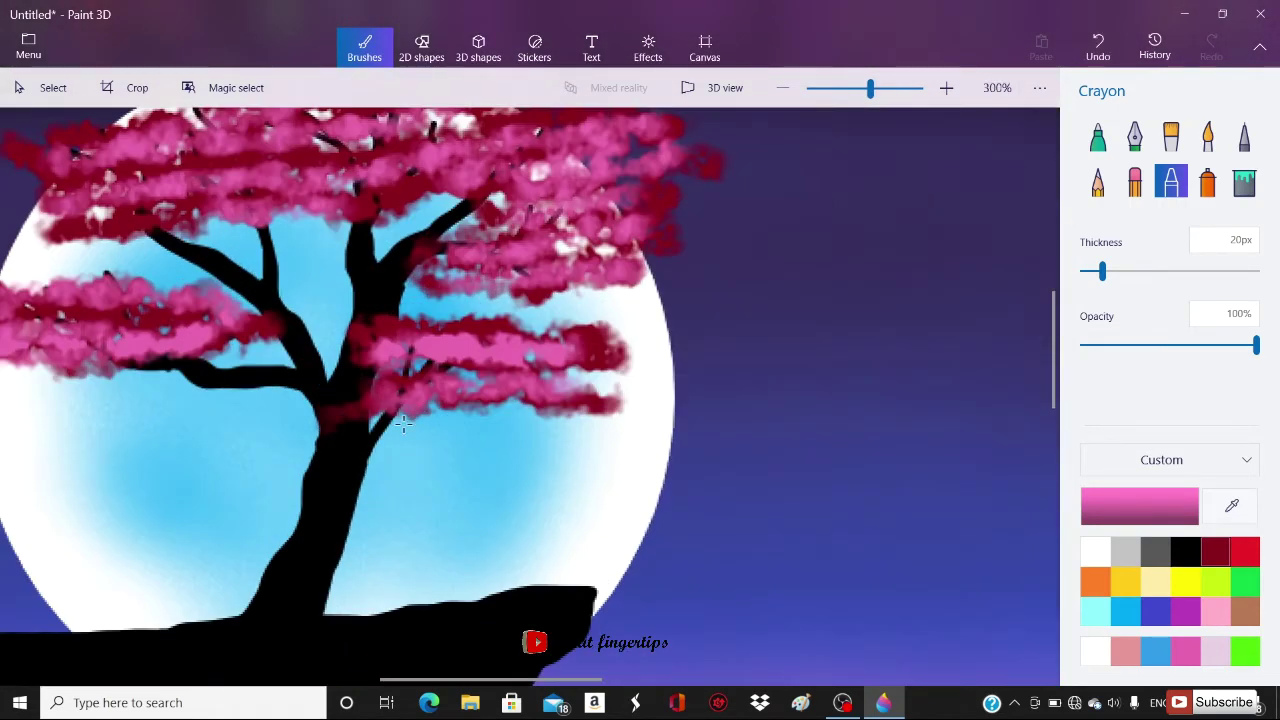
pyautogui.click(1125, 651)
pyautogui.moveTo(390, 412); pyautogui.dragTo(690, 362)
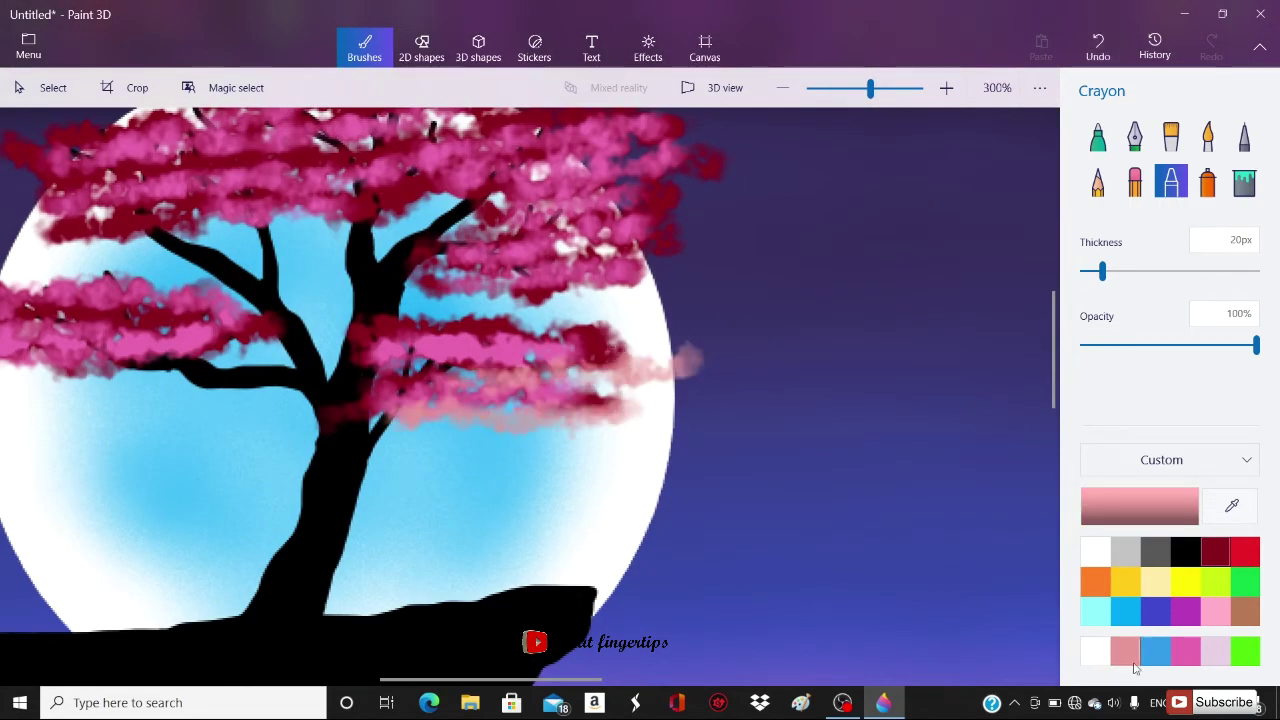
# - Rework the foliage clusters on both sides of the tree with dark red crayon strokes
pyautogui.click(1215, 551)
pyautogui.moveTo(349, 420)
pyautogui.mouseDown()
pyautogui.moveTo(300, 370)
pyautogui.moveTo(450, 340)
pyautogui.moveTo(618, 370)
pyautogui.mouseUp()
pyautogui.scroll(1, 452, 320)
pyautogui.moveTo(642, 336); pyautogui.dragTo(480, 336)
pyautogui.moveTo(462, 270); pyautogui.dragTo(615, 262)
pyautogui.moveTo(452, 240); pyautogui.dragTo(384, 238)
pyautogui.moveTo(408, 190); pyautogui.dragTo(285, 198)
pyautogui.moveTo(208, 246); pyautogui.dragTo(368, 225)
pyautogui.moveTo(188, 435); pyautogui.dragTo(34, 435)
pyautogui.scroll(-3, 213, 516)
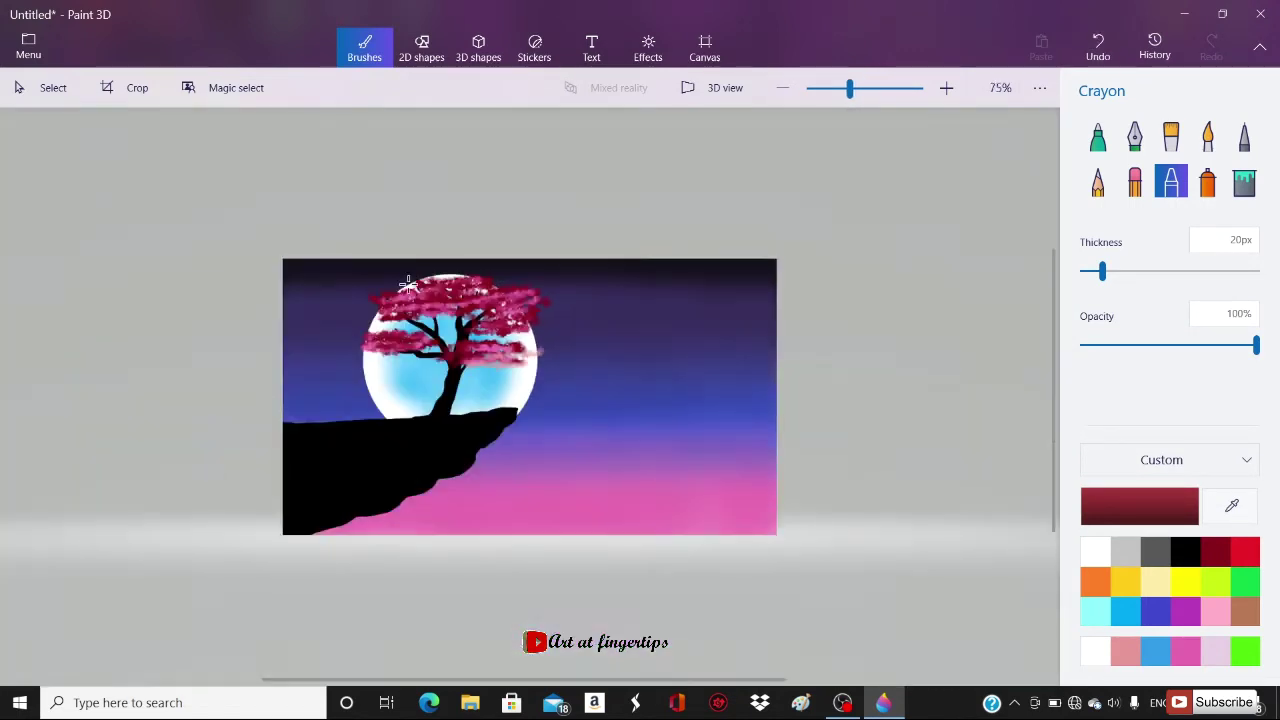
# - Extend the crown's top edge and left foliage clusters with more dark red crayon
pyautogui.scroll(3, 415, 283)
pyautogui.moveTo(397, 267)
pyautogui.mouseDown()
pyautogui.moveTo(617, 263)
pyautogui.moveTo(289, 329)
pyautogui.mouseUp()
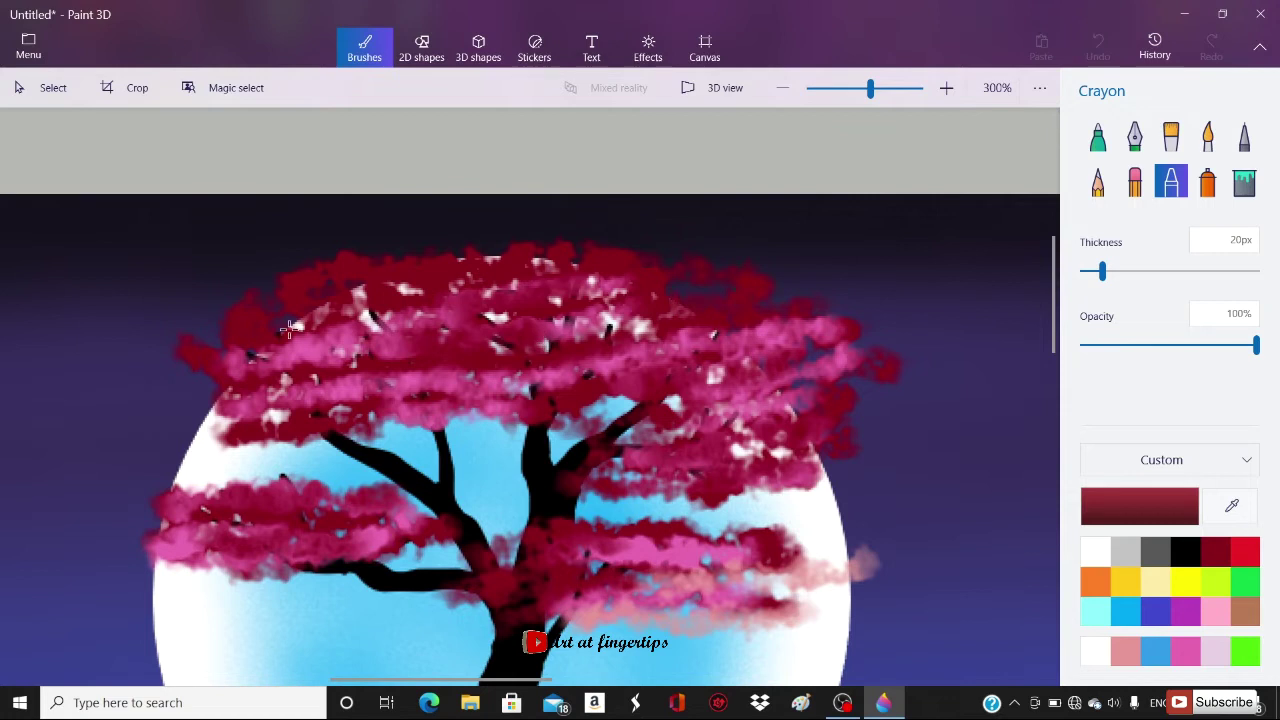
pyautogui.scroll(-3, 289, 330)
pyautogui.scroll(3, 292, 360)
pyautogui.moveTo(240, 482); pyautogui.dragTo(396, 482)
pyautogui.moveTo(184, 400)
pyautogui.mouseDown()
pyautogui.moveTo(404, 394)
pyautogui.moveTo(196, 385)
pyautogui.mouseUp()
pyautogui.moveTo(188, 402); pyautogui.dragTo(137, 432)
pyautogui.moveTo(376, 432); pyautogui.dragTo(444, 432)
pyautogui.moveTo(446, 402); pyautogui.dragTo(212, 424)
# - Paint pink crayon strokes across the top of the crown and the lower right foliage cluster
pyautogui.scroll(-3, 420, 484)
pyautogui.click(1180, 651)
pyautogui.scroll(3, 415, 474)
pyautogui.moveTo(245, 245); pyautogui.dragTo(570, 205)
pyautogui.moveTo(455, 195); pyautogui.dragTo(306, 194)
pyautogui.moveTo(598, 228); pyautogui.dragTo(730, 205)
pyautogui.moveTo(500, 495); pyautogui.dragTo(738, 442)
# - Add light salmon pink crayon highlights throughout the foliage clusters
pyautogui.scroll(-3, 603, 513)
pyautogui.click(1125, 651)
pyautogui.scroll(3, 621, 546)
pyautogui.moveTo(715, 364); pyautogui.dragTo(624, 362)
pyautogui.moveTo(800, 290); pyautogui.dragTo(690, 305)
pyautogui.moveTo(577, 263)
pyautogui.mouseDown()
pyautogui.moveTo(215, 235)
pyautogui.moveTo(340, 160)
pyautogui.moveTo(126, 409)
pyautogui.moveTo(378, 427)
pyautogui.moveTo(442, 406)
pyautogui.mouseUp()
pyautogui.moveTo(545, 378); pyautogui.dragTo(664, 354)
pyautogui.moveTo(732, 324); pyautogui.dragTo(814, 330)
pyautogui.moveTo(582, 430); pyautogui.dragTo(492, 450)
pyautogui.scroll(-3, 465, 430)
pyautogui.scroll(2, 565, 366)
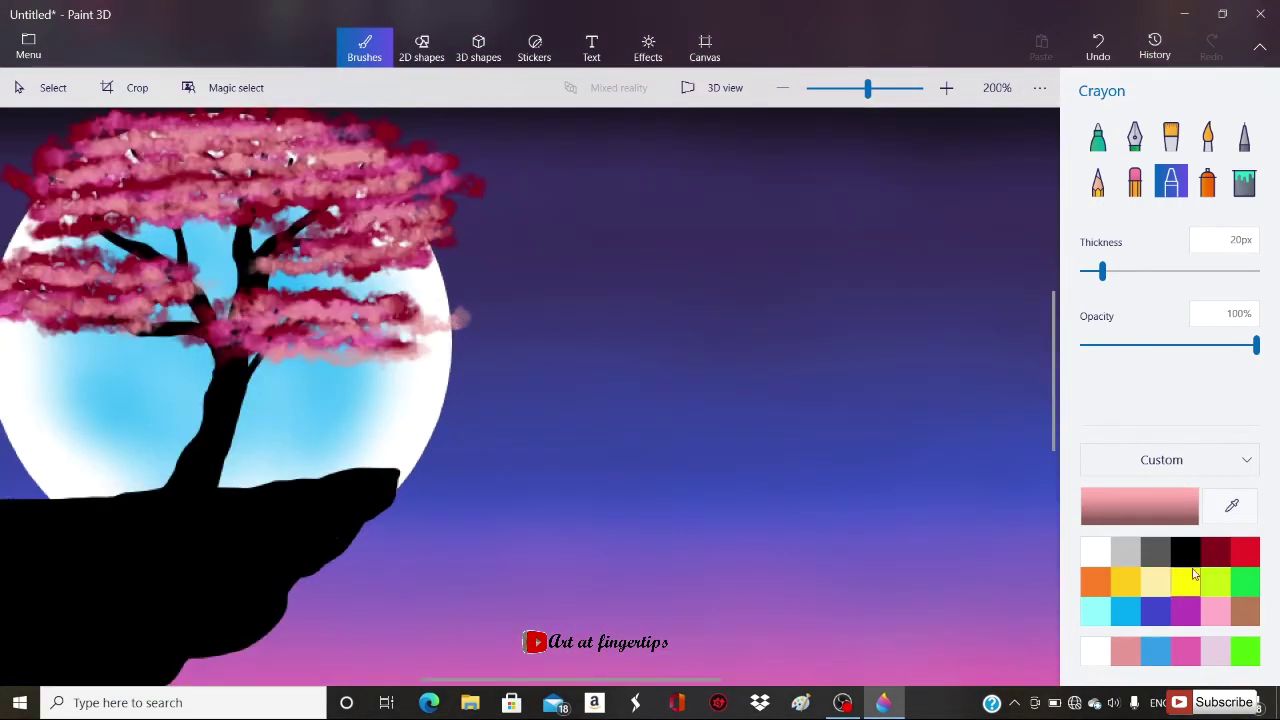
pyautogui.click(1215, 551)
pyautogui.scroll(3, 410, 315)
pyautogui.scroll(-5, 404, 340)
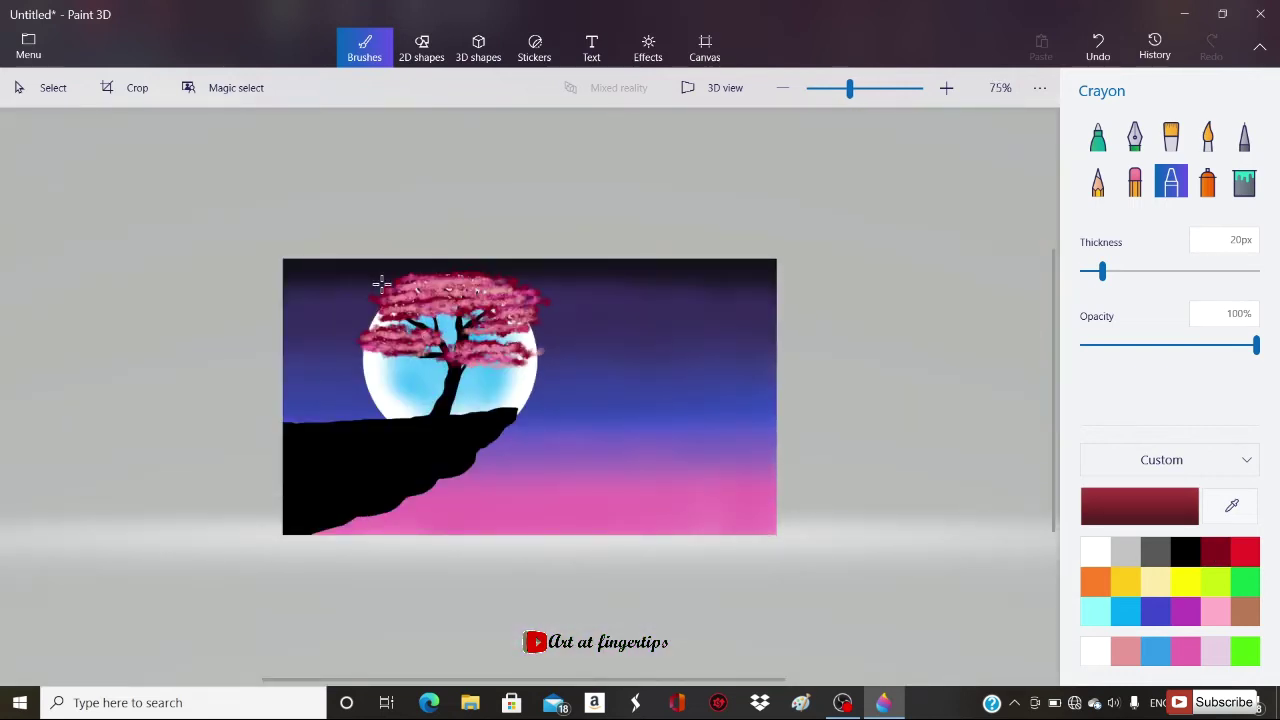
# - Set the black marker to 1 px and draw fine forked twigs sticking out of the crown's upper left
pyautogui.scroll(3, 381, 284)
pyautogui.click(1097, 135)
pyautogui.scroll(3, 371, 294)
pyautogui.moveTo(1086, 271); pyautogui.dragTo(1081, 272)
pyautogui.moveTo(456, 297); pyautogui.dragTo(275, 243)
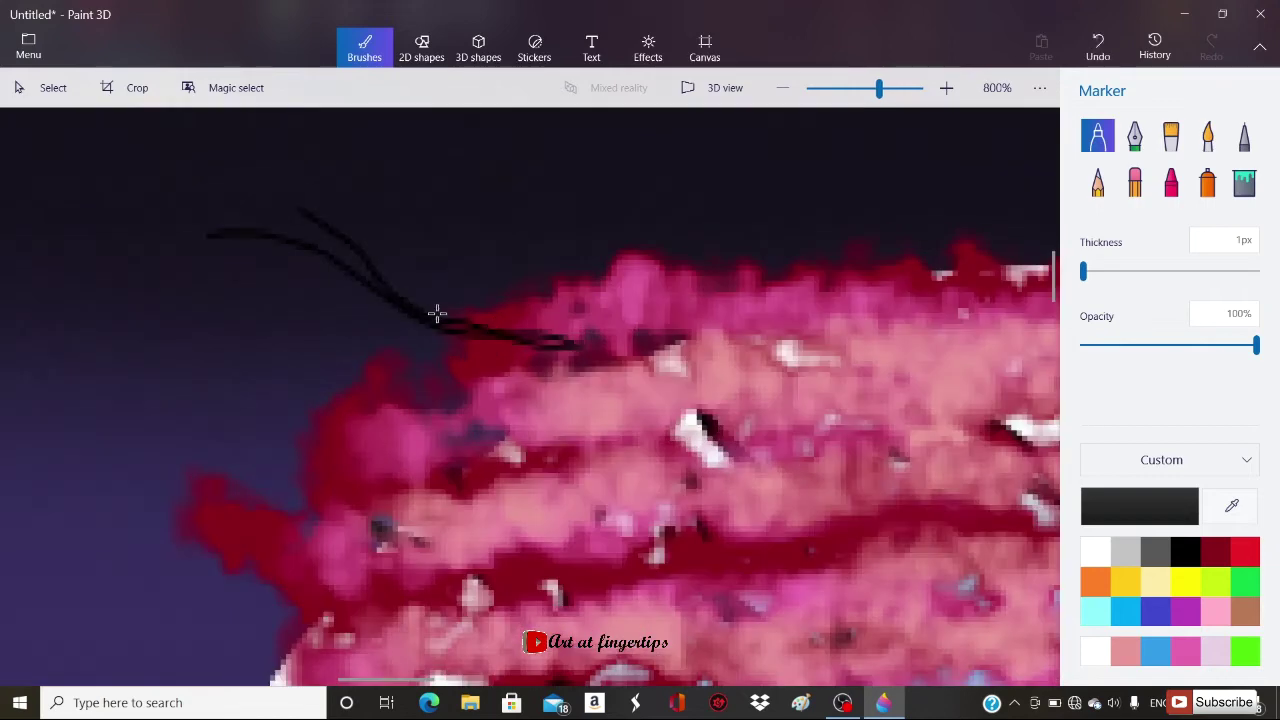
pyautogui.scroll(-5, 437, 314)
pyautogui.scroll(3, 427, 294)
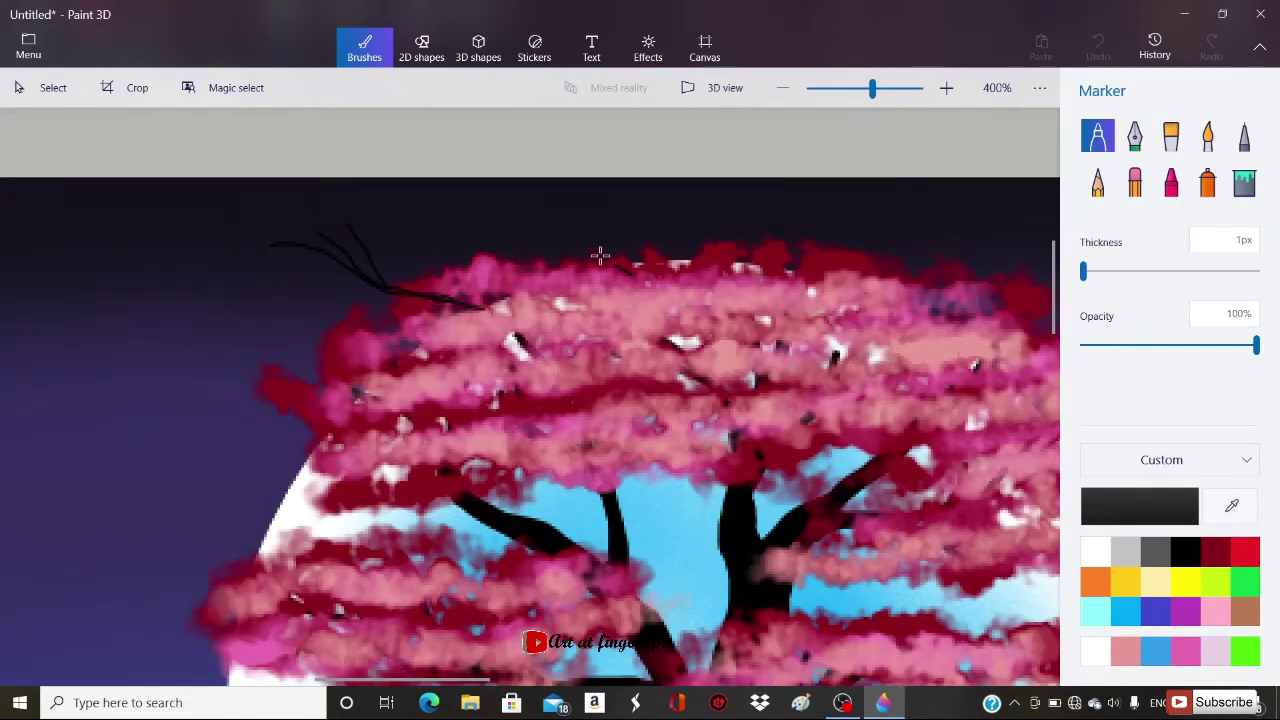
pyautogui.scroll(-5, 604, 268)
pyautogui.scroll(3, 565, 323)
pyautogui.moveTo(392, 314)
pyautogui.mouseDown()
pyautogui.moveTo(450, 388)
pyautogui.moveTo(376, 328)
pyautogui.mouseUp()
# - Draw small black twigs poking out of the foliage along the crown's right edge
pyautogui.scroll(-5, 378, 345)
pyautogui.scroll(4, 490, 370)
pyautogui.moveTo(588, 308); pyautogui.dragTo(545, 322)
pyautogui.moveTo(586, 322); pyautogui.dragTo(545, 334)
pyautogui.scroll(-1, 600, 270)
pyautogui.scroll(1, 610, 220)
pyautogui.moveTo(608, 217); pyautogui.dragTo(563, 262)
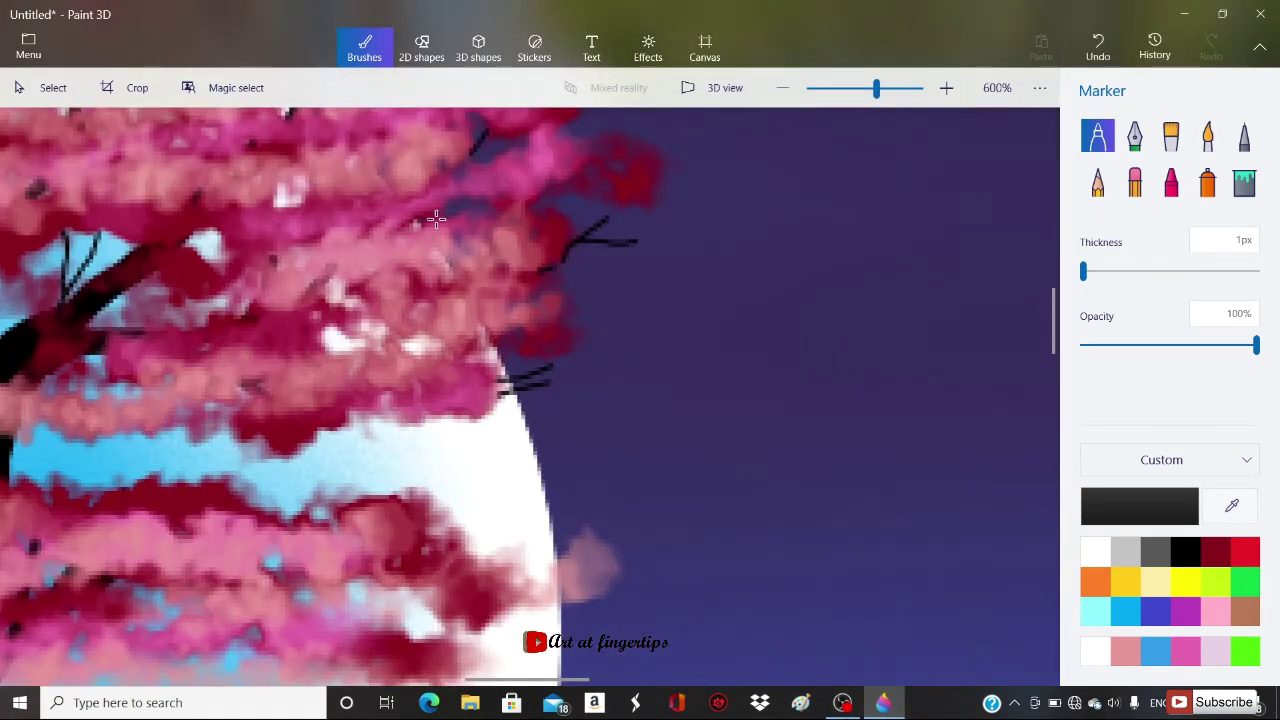
# - Add short forked black twigs along the top and upper right edge of the crown
pyautogui.scroll(3, 539, 459)
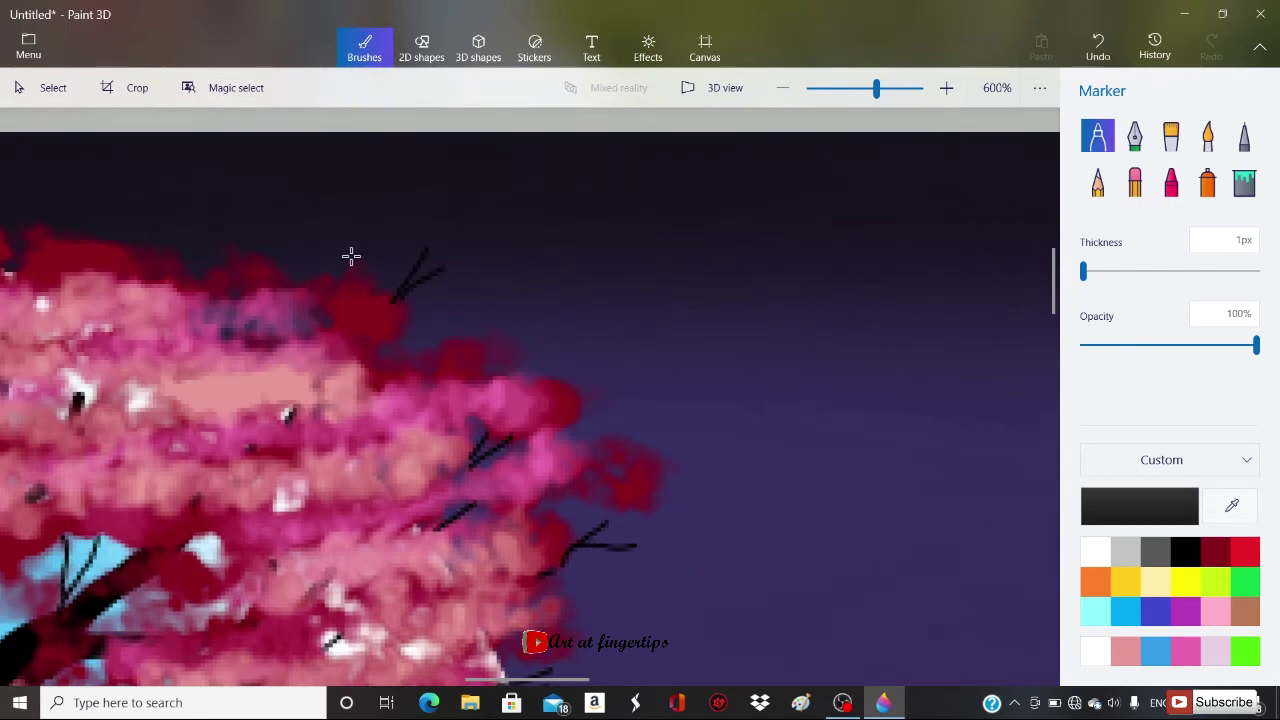
pyautogui.scroll(-2, 351, 256)
pyautogui.scroll(2, 311, 326)
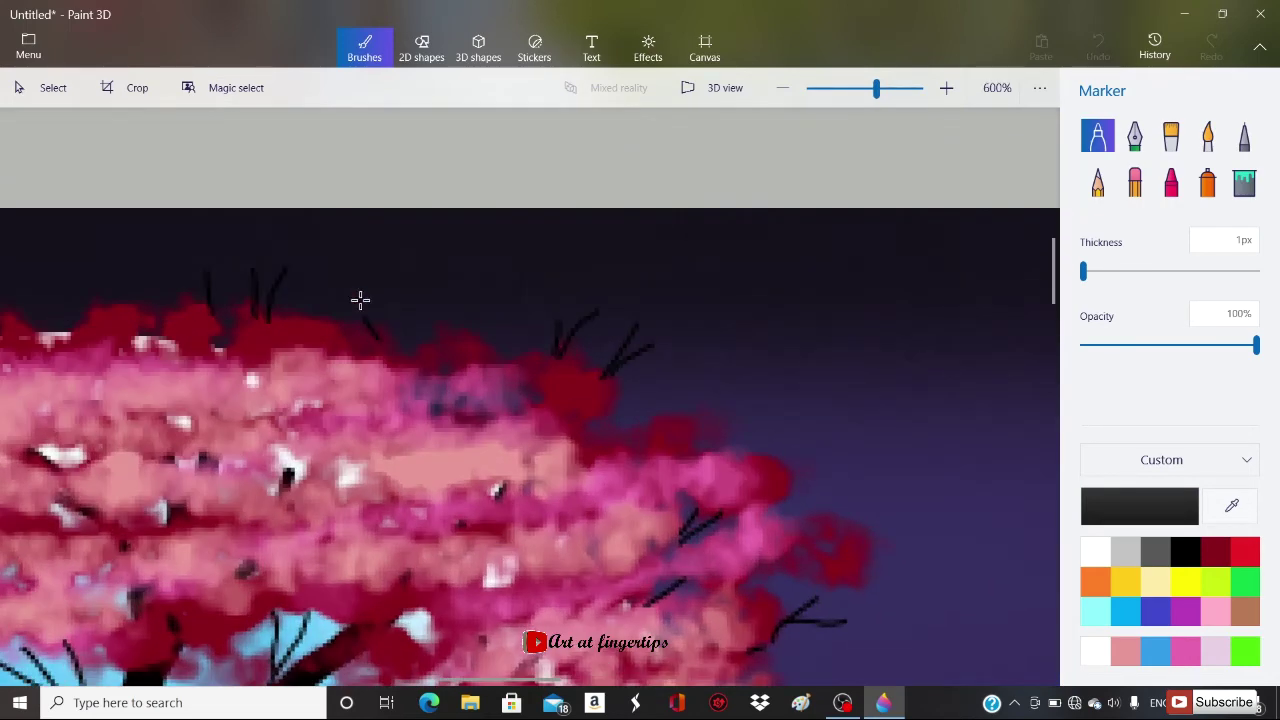
pyautogui.scroll(2, 413, 281)
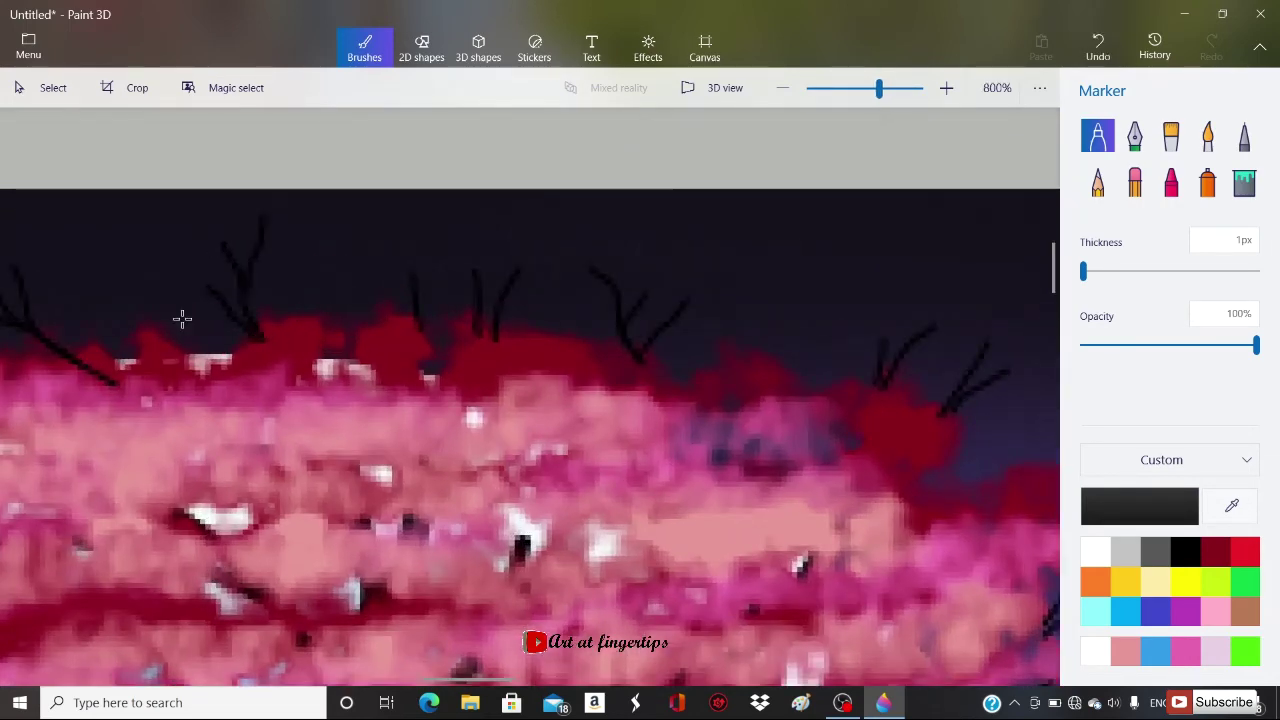
# - Draw thin black twigs extending from the left foliage cluster over the moon's edge
pyautogui.scroll(-5, 182, 318)
pyautogui.scroll(3, 150, 330)
pyautogui.scroll(-3, 126, 351)
pyautogui.scroll(3, 168, 320)
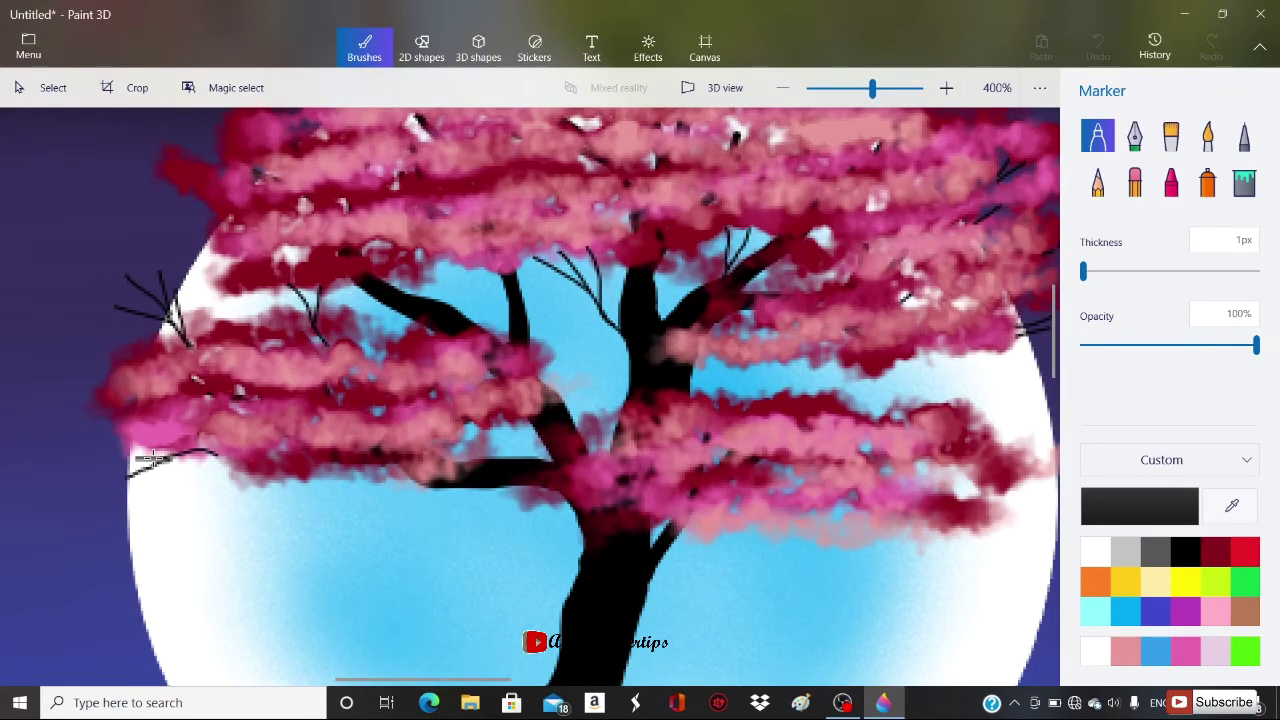
pyautogui.moveTo(153, 458); pyautogui.dragTo(121, 452)
pyautogui.scroll(-1, 125, 455)
# - Add small twigs above the lower left branch and on top of the left foliage cluster
pyautogui.scroll(3, 365, 458)
pyautogui.moveTo(367, 472); pyautogui.dragTo(391, 411)
pyautogui.scroll(-3, 400, 438)
pyautogui.scroll(1, 287, 332)
pyautogui.moveTo(320, 339); pyautogui.dragTo(354, 374)
pyautogui.scroll(-1, 335, 374)
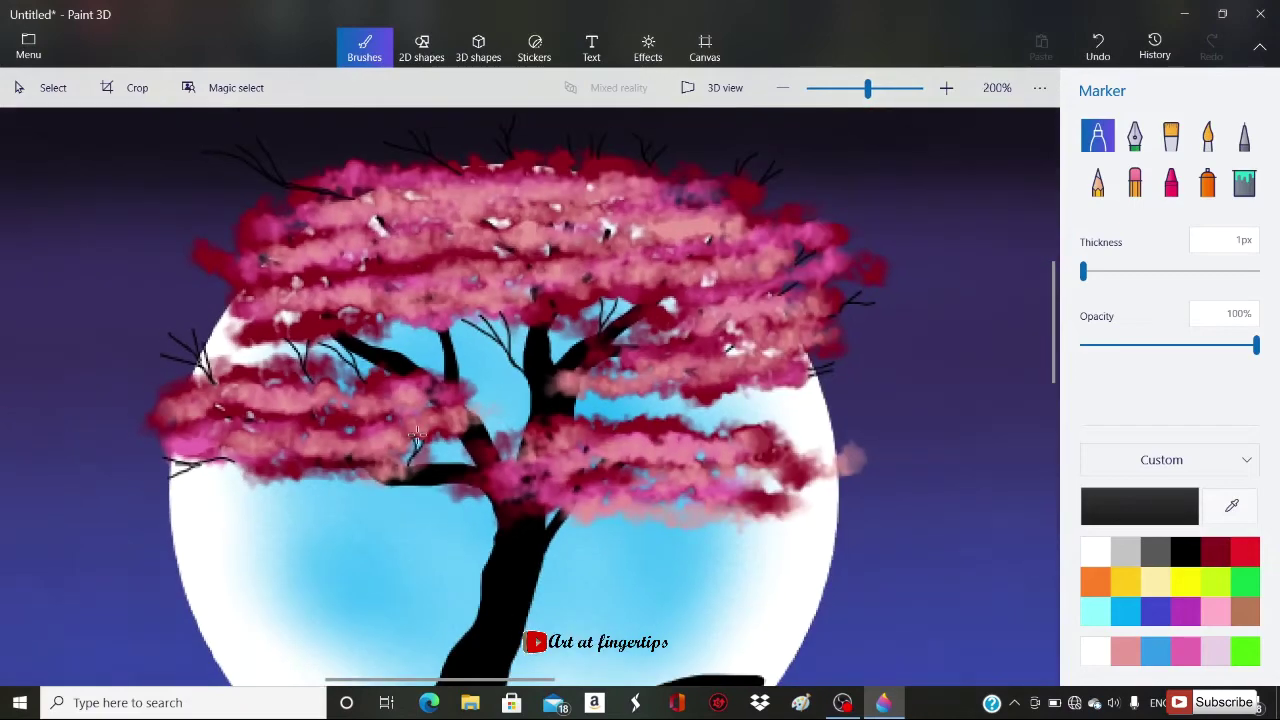
# - Draw fine black twigs around the lower right foliage cluster
pyautogui.scroll(2, 417, 433)
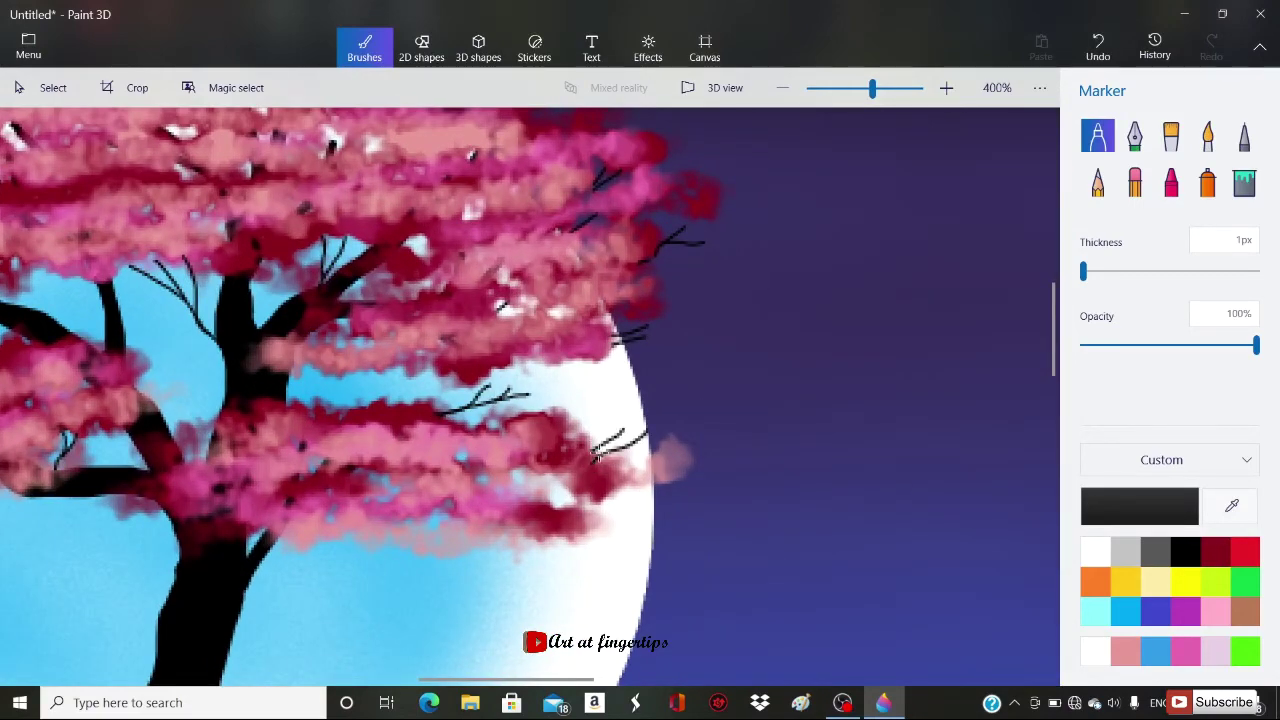
pyautogui.scroll(-2, 597, 456)
pyautogui.scroll(2, 370, 495)
pyautogui.moveTo(443, 482); pyautogui.dragTo(594, 534)
pyautogui.scroll(-3, 520, 510)
# - Touch up the foliage with a pink crayon stroke and switch the crayon colour to dark red
pyautogui.scroll(4, 440, 290)
pyautogui.click(1187, 654)
pyautogui.click(1171, 183)
pyautogui.moveTo(415, 328)
pyautogui.mouseDown()
pyautogui.moveTo(495, 345)
pyautogui.moveTo(400, 335)
pyautogui.moveTo(537, 317)
pyautogui.mouseUp()
pyautogui.click(1214, 553)
pyautogui.scroll(-5, 455, 330)
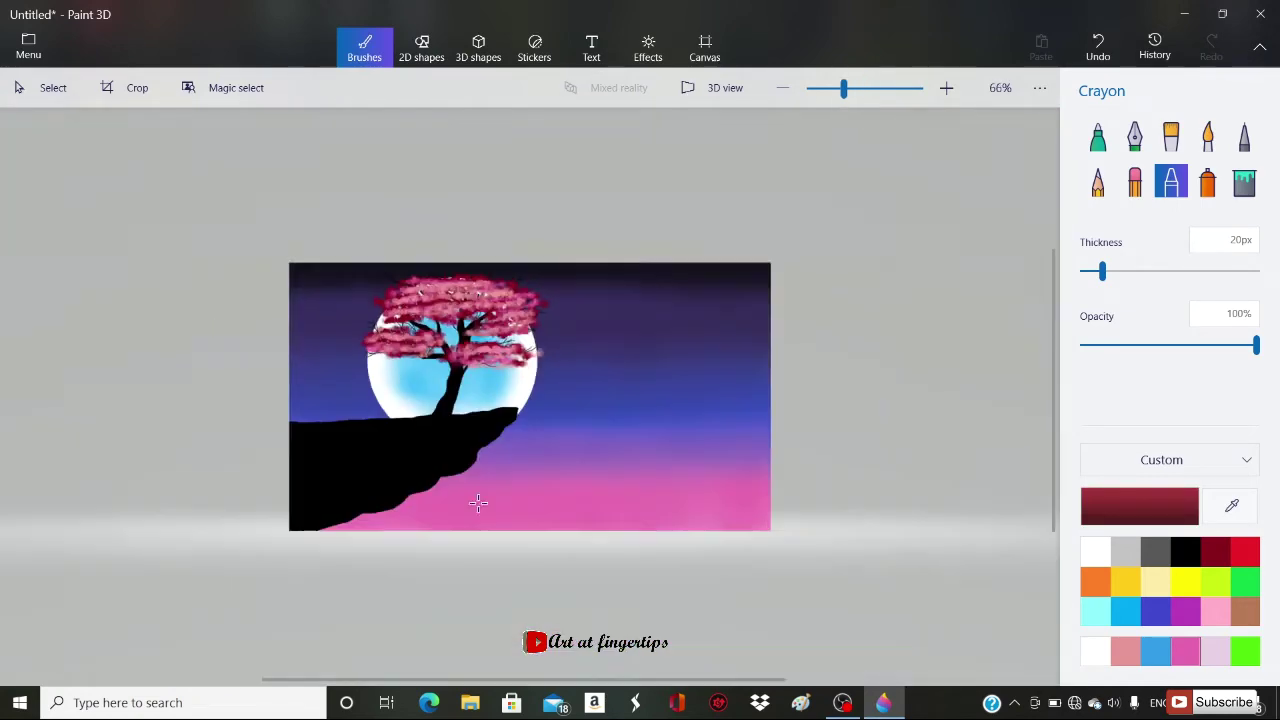
# - Paint dark red crayon strokes along the crown's upper and right edges and over the lower left and lower right foliage clusters
pyautogui.scroll(5, 441, 310)
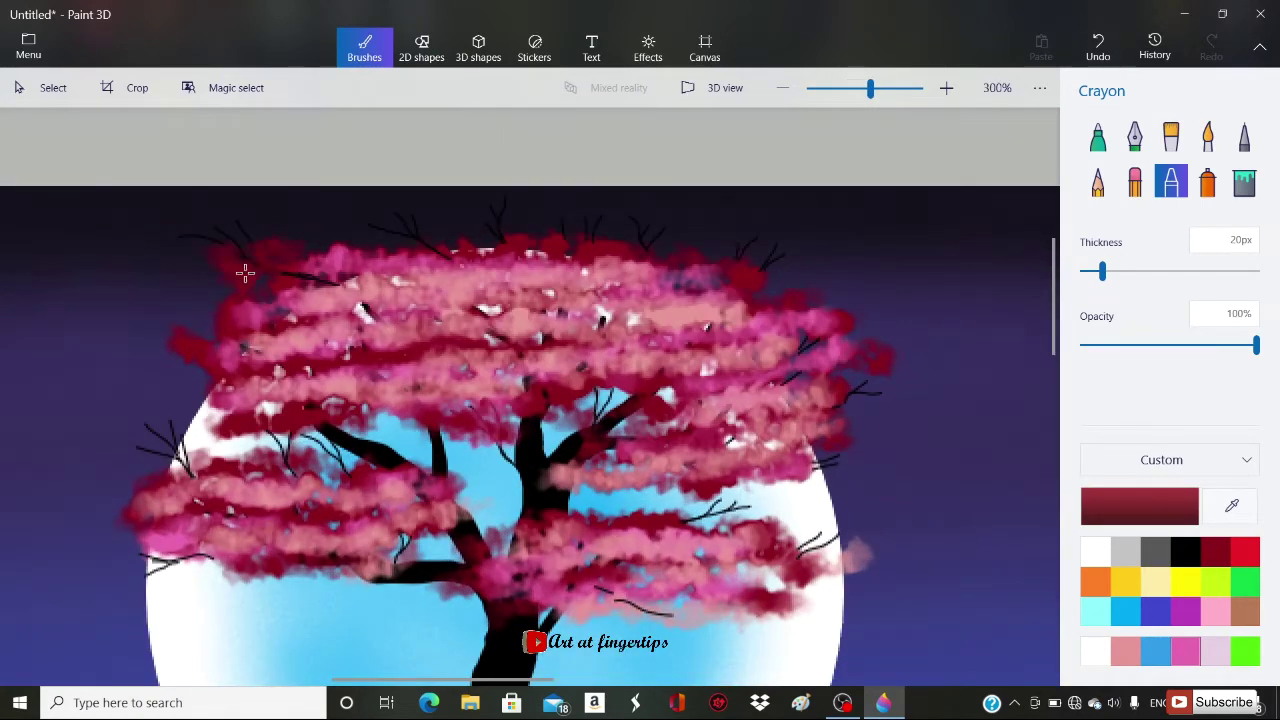
pyautogui.moveTo(808, 436); pyautogui.dragTo(812, 494)
pyautogui.moveTo(796, 534); pyautogui.dragTo(816, 562)
pyautogui.moveTo(720, 512); pyautogui.dragTo(662, 536)
pyautogui.moveTo(620, 586); pyautogui.dragTo(588, 602)
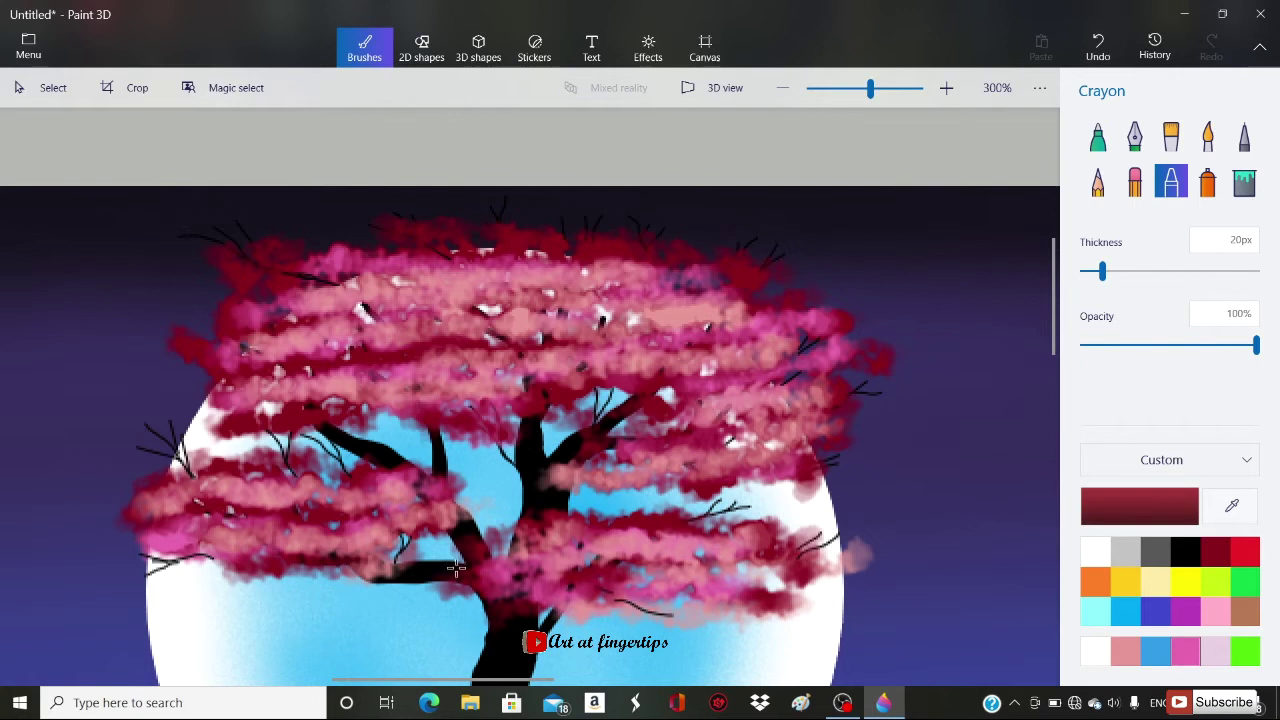
pyautogui.moveTo(166, 538); pyautogui.dragTo(206, 534)
pyautogui.moveTo(206, 534); pyautogui.dragTo(218, 570)
pyautogui.moveTo(160, 500); pyautogui.dragTo(184, 452)
pyautogui.moveTo(184, 452)
pyautogui.mouseDown()
pyautogui.moveTo(302, 462)
pyautogui.moveTo(190, 458)
pyautogui.mouseUp()
# - Layer pink crayon strokes over the dark red edges of the crown and the lower foliage clusters
pyautogui.click(1185, 651)
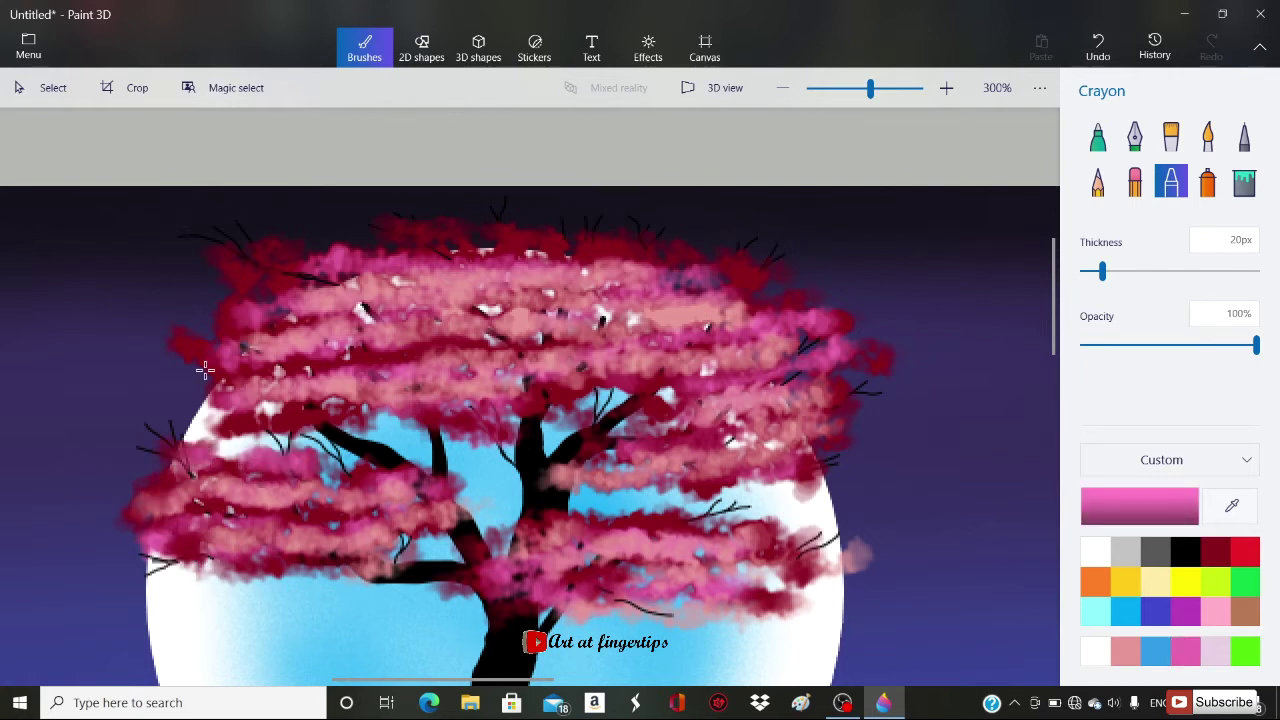
pyautogui.moveTo(200, 352); pyautogui.dragTo(262, 247)
pyautogui.moveTo(380, 234)
pyautogui.mouseDown()
pyautogui.moveTo(655, 248)
pyautogui.moveTo(778, 298)
pyautogui.mouseUp()
pyautogui.moveTo(636, 525); pyautogui.dragTo(744, 493)
pyautogui.moveTo(842, 398); pyautogui.dragTo(874, 358)
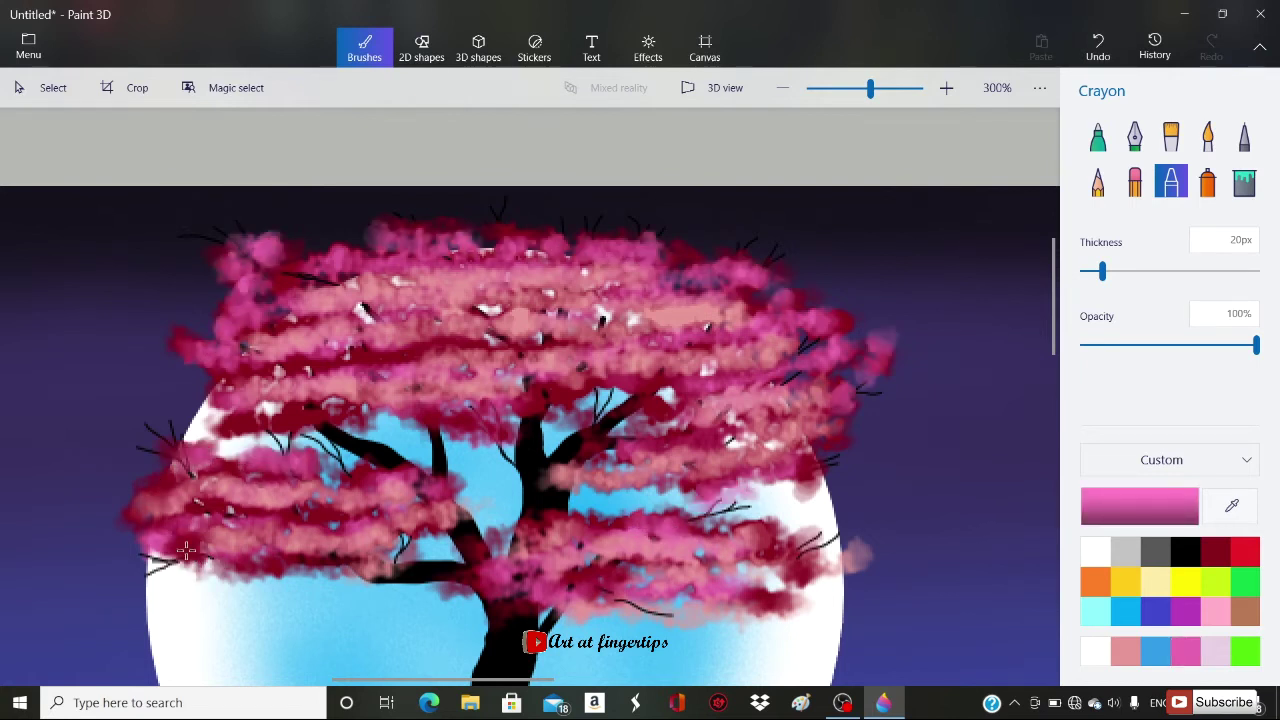
pyautogui.scroll(1, 744, 627)
pyautogui.moveTo(533, 362); pyautogui.dragTo(545, 392)
pyautogui.moveTo(392, 528); pyautogui.dragTo(426, 590)
pyautogui.scroll(-5, 425, 590)
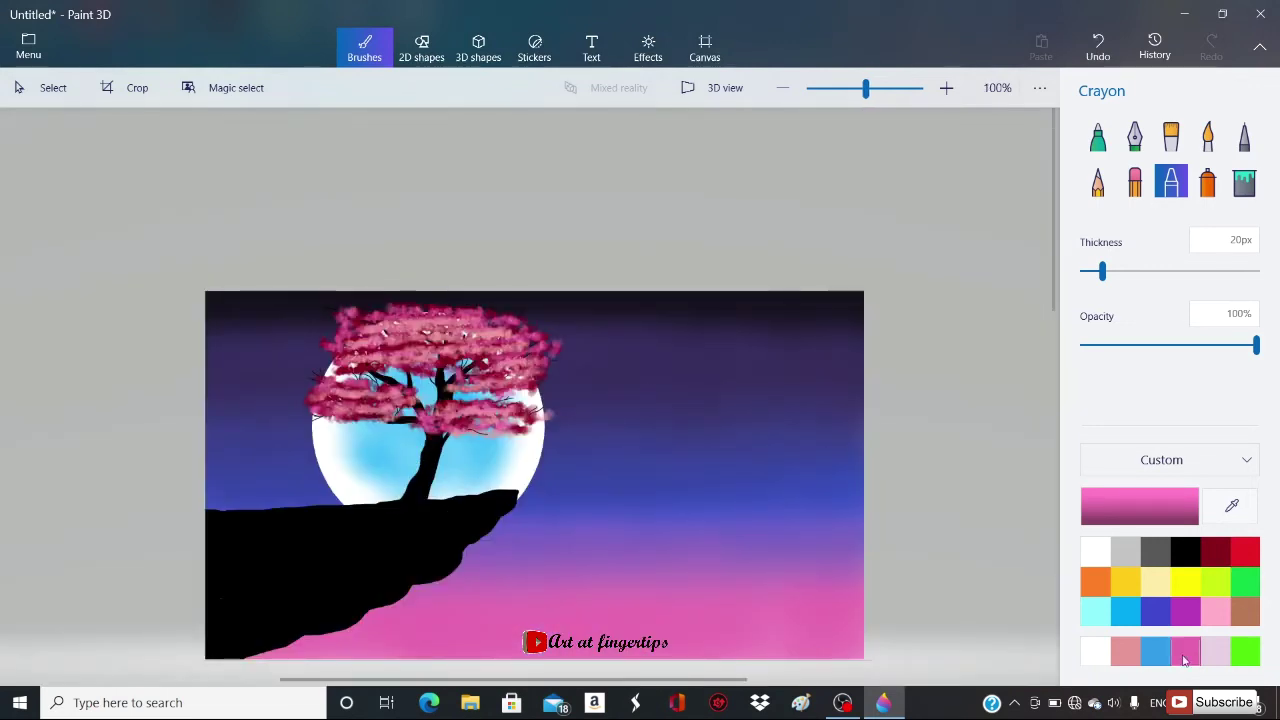
# - Add pale pink crayon highlights across the middle and right side of the upper foliage crown
pyautogui.click(1215, 653)
pyautogui.scroll(2, 436, 304)
pyautogui.moveTo(392, 350)
pyautogui.mouseDown()
pyautogui.moveTo(466, 348)
pyautogui.moveTo(560, 416)
pyautogui.mouseUp()
pyautogui.moveTo(318, 362); pyautogui.dragTo(490, 326)
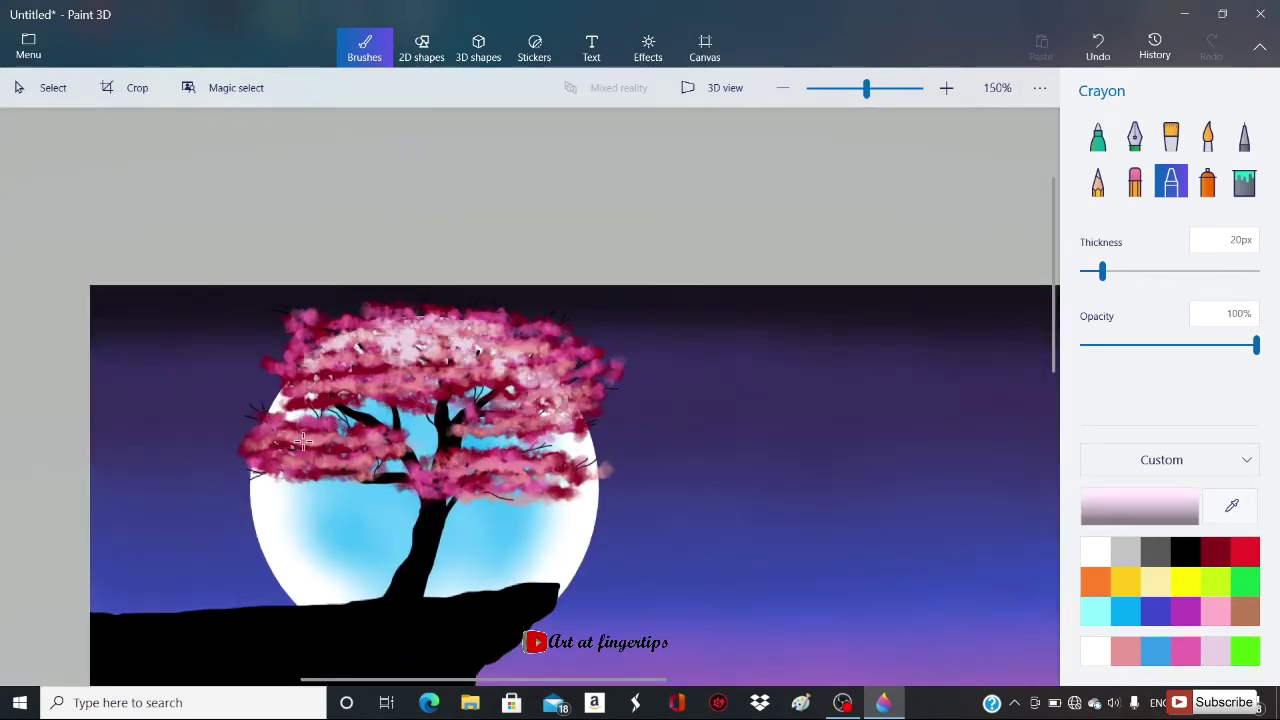